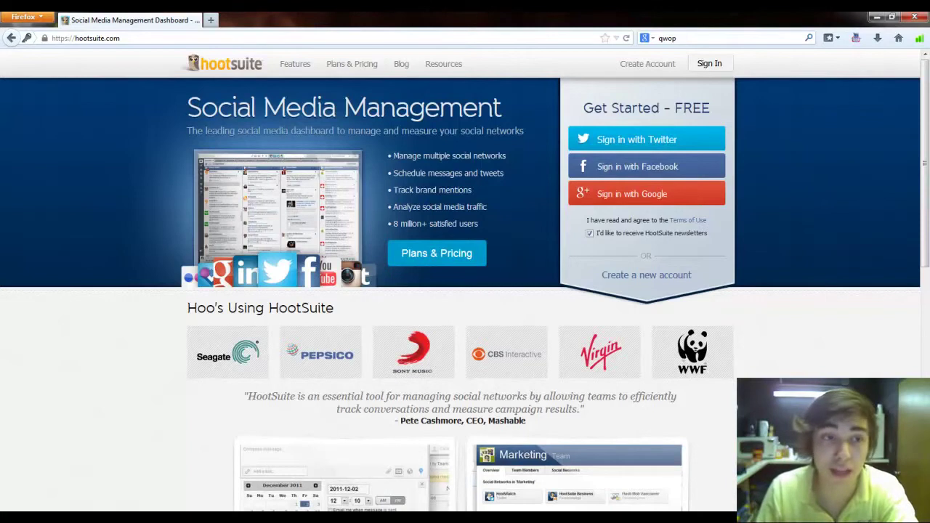
left_click(249, 40)
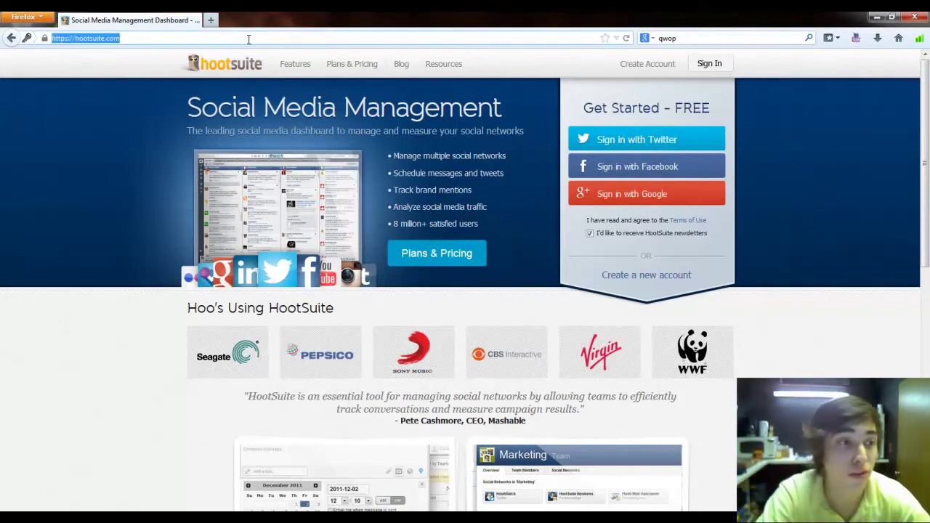
type("www.hoot")
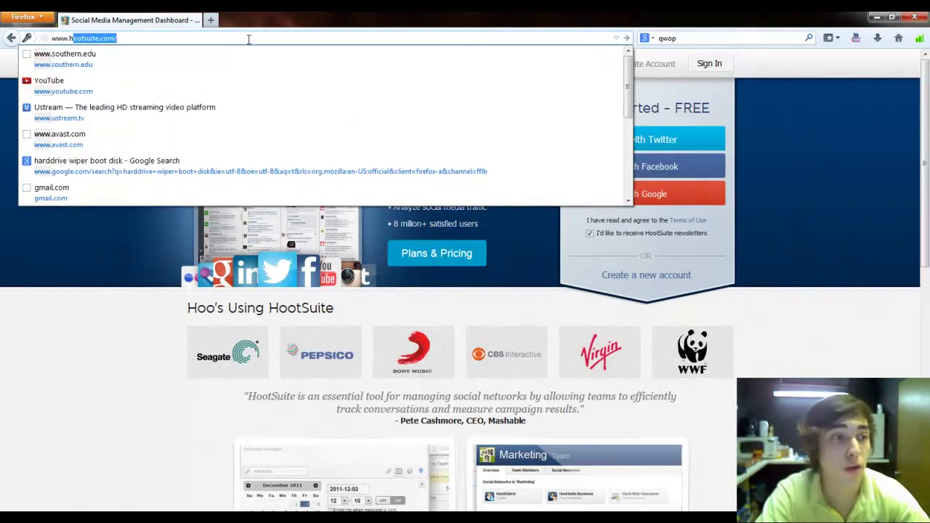
type("sui")
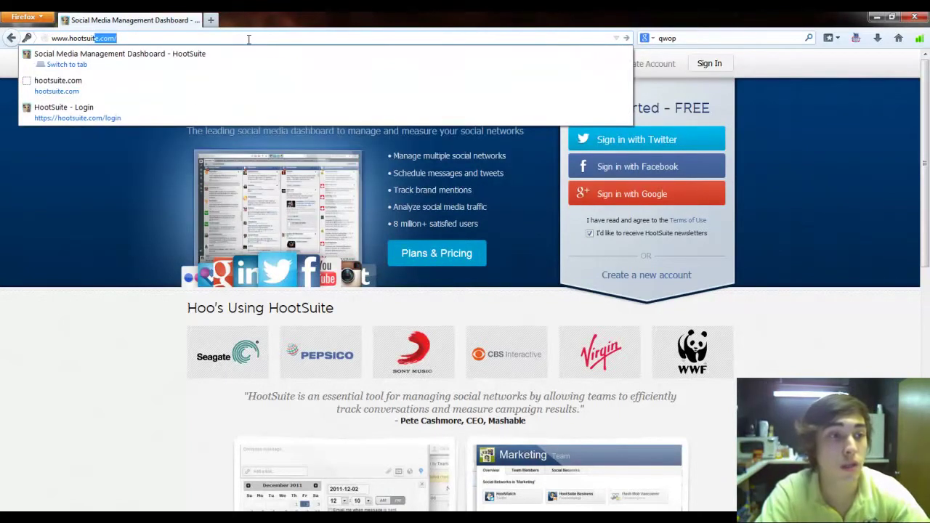
key("Return")
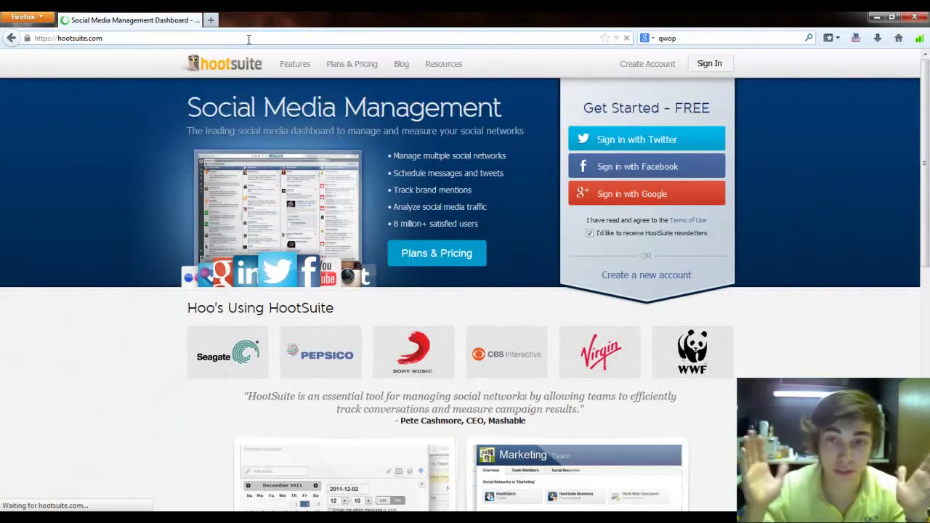
left_click(643, 64)
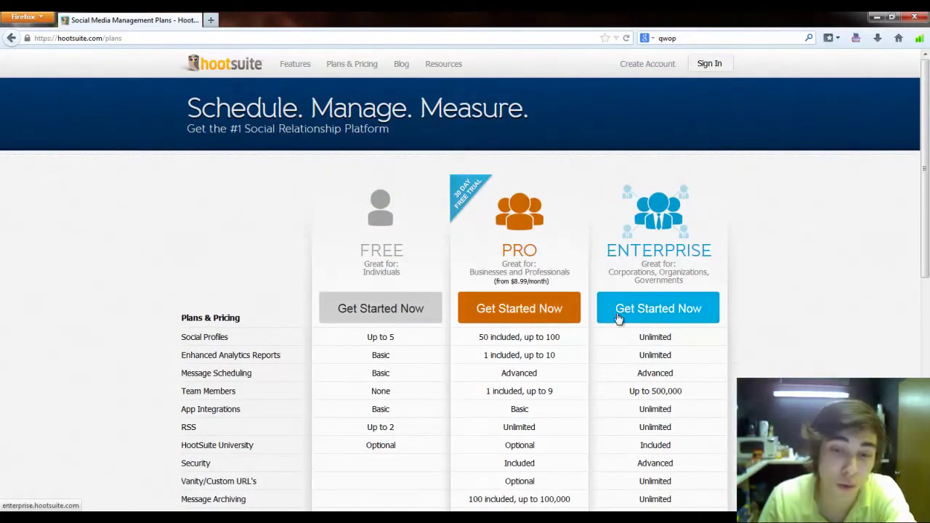
Step: Choose the Free plan and enter the account e-mail, full name and password
left_click(405, 310)
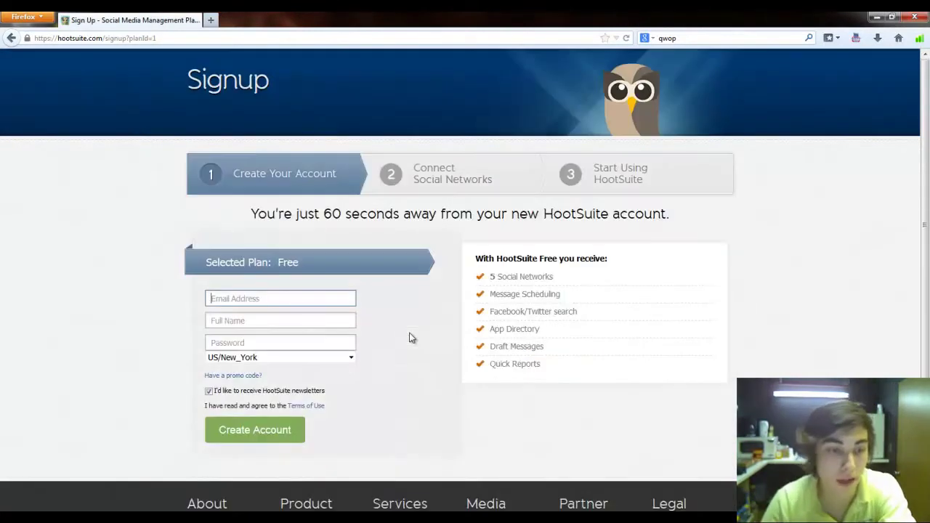
left_click(257, 298)
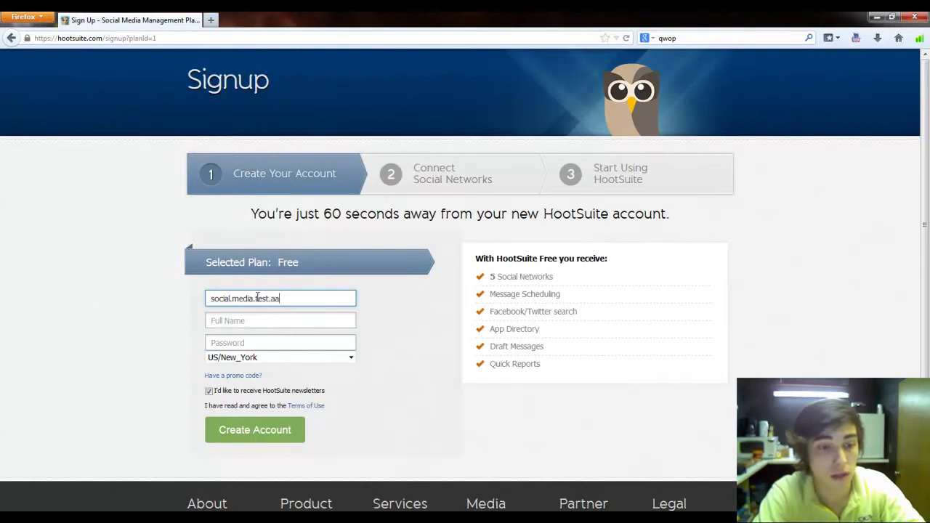
key("Tab")
key("Tab")
type("•••••")
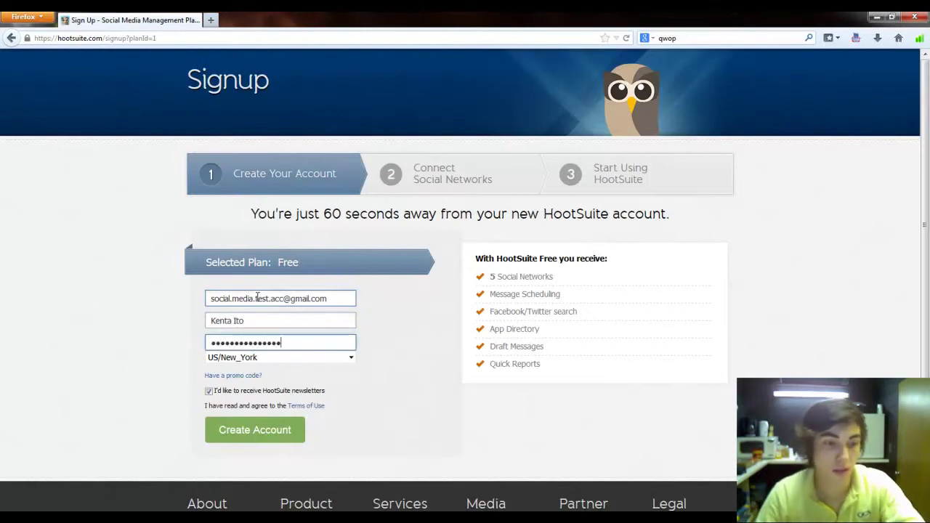
Step: Keep US/New_York as time zone, opt out of newsletters, and create the account
left_click(318, 361)
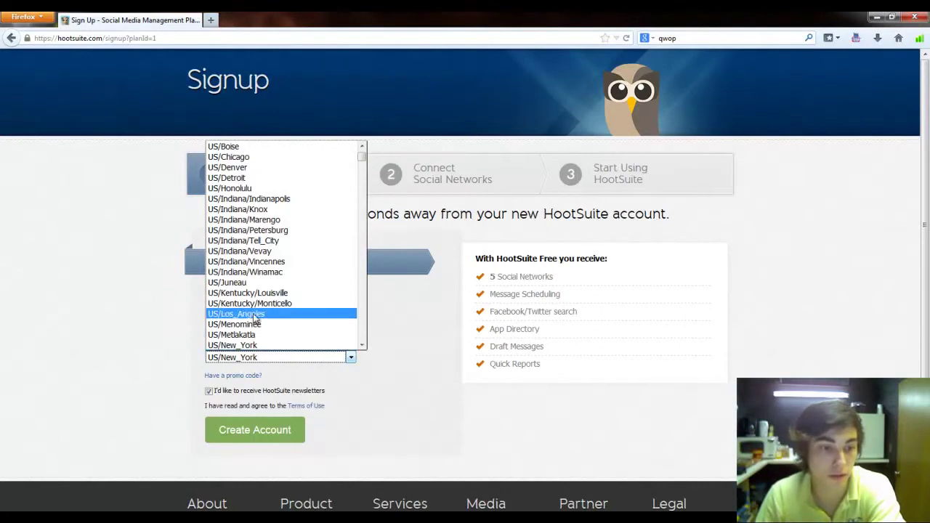
scroll(260, 306, "up", 1)
scroll(247, 178, "down", 6)
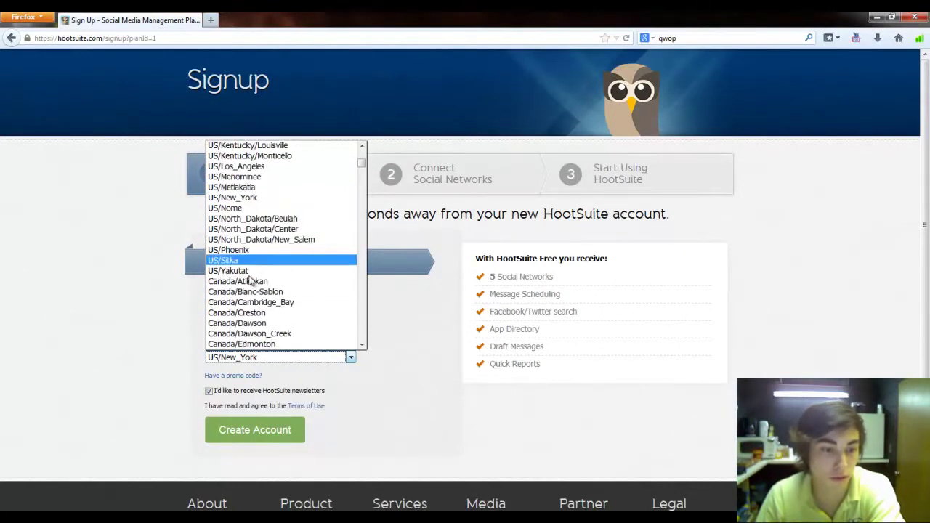
left_click(395, 354)
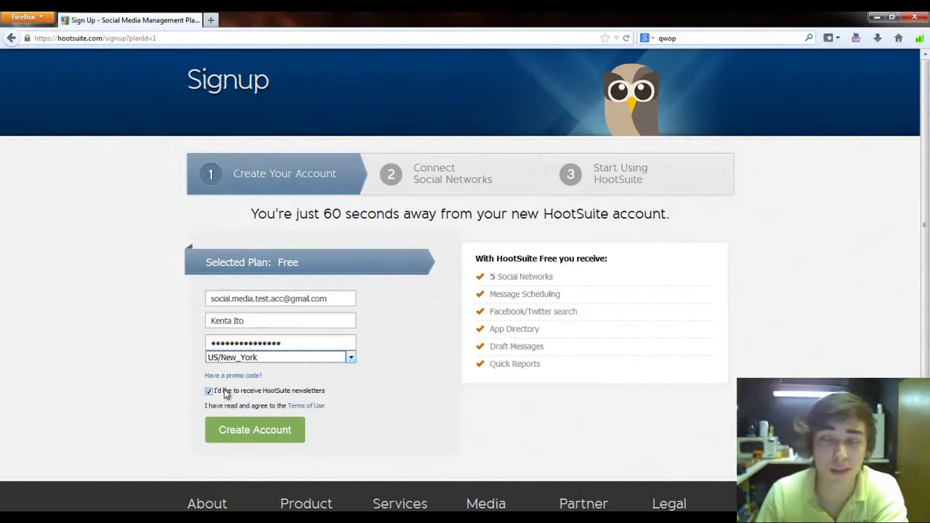
left_click(225, 393)
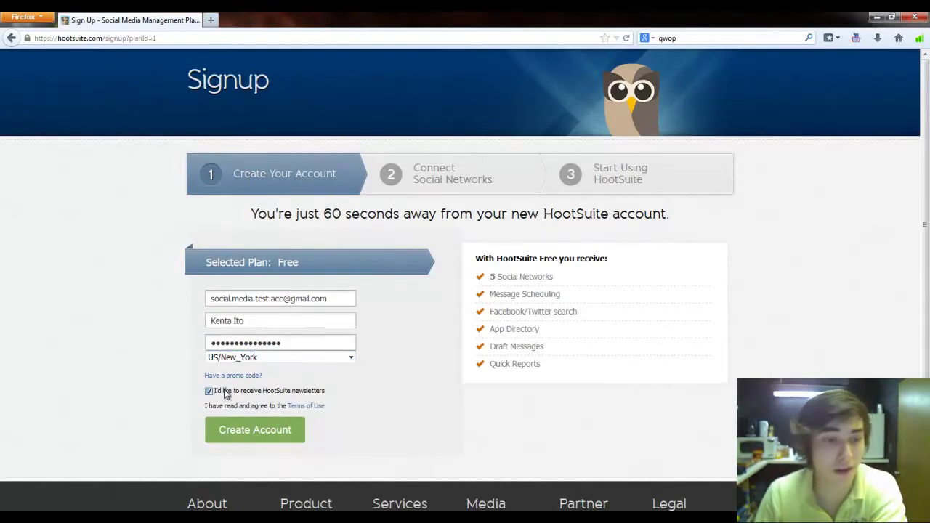
left_click(252, 436)
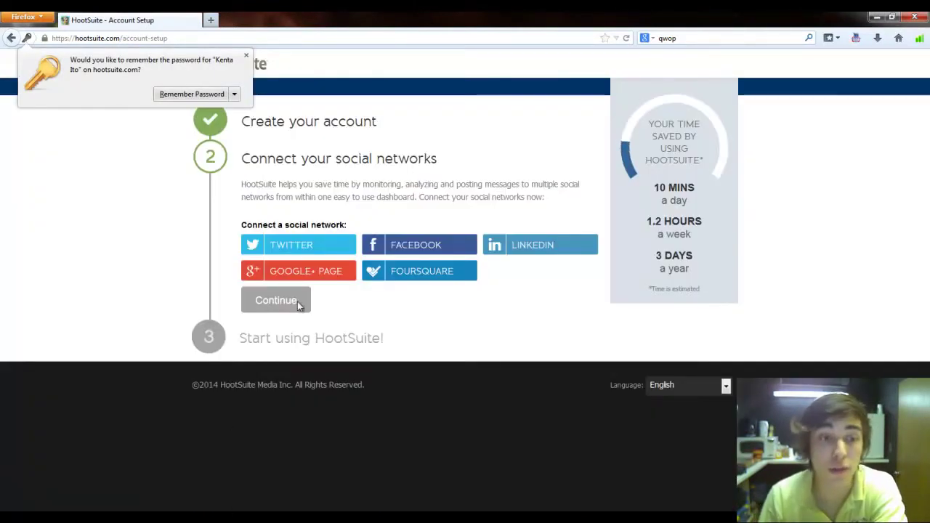
Step: Authorize HootSuite on the test Twitter account with its password, ticking Remember me
left_click(245, 52)
left_click(270, 243)
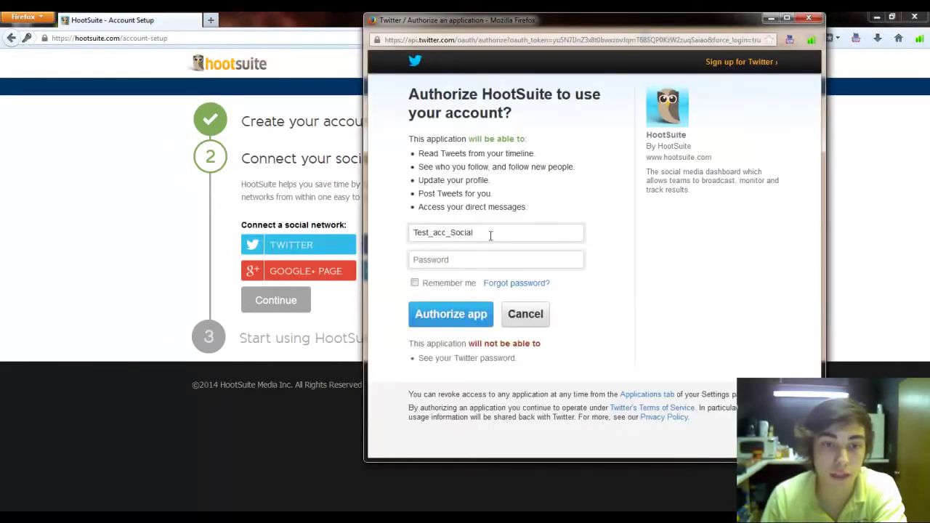
left_click(483, 255)
type("*****")
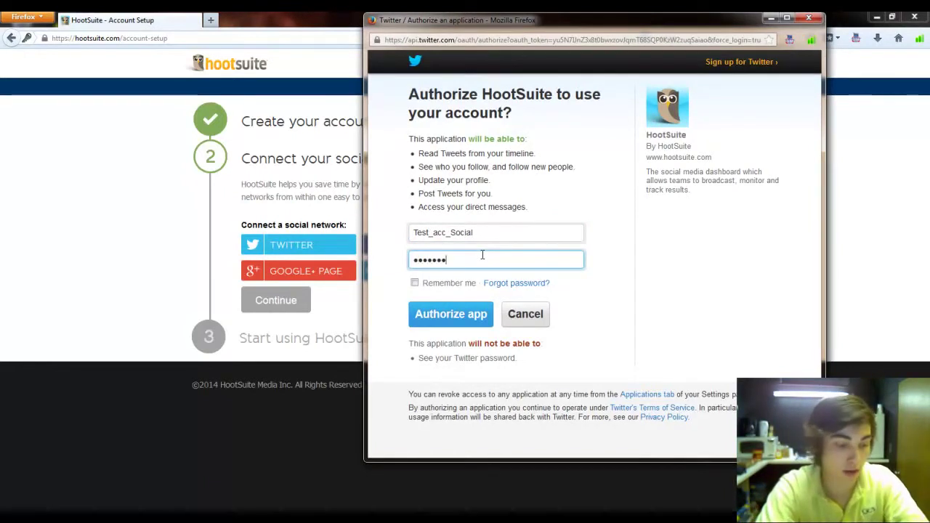
left_click(437, 288)
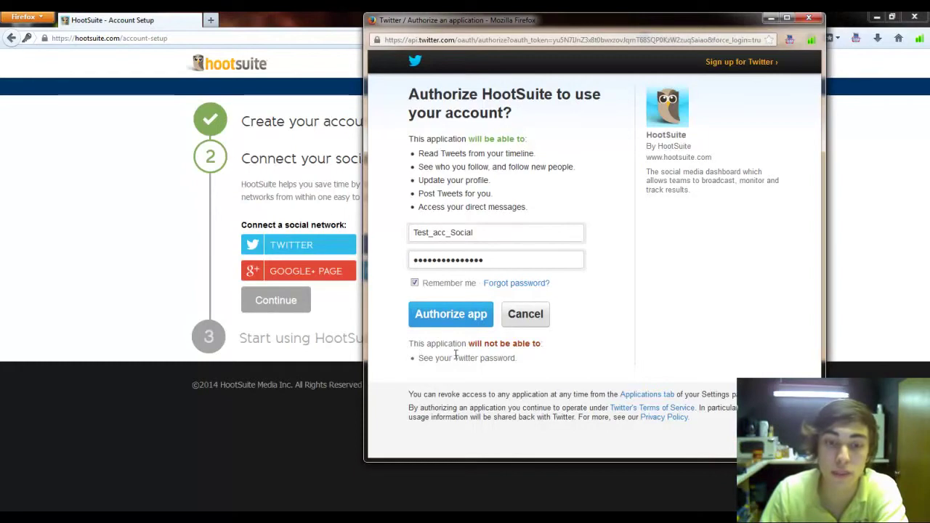
left_click(448, 327)
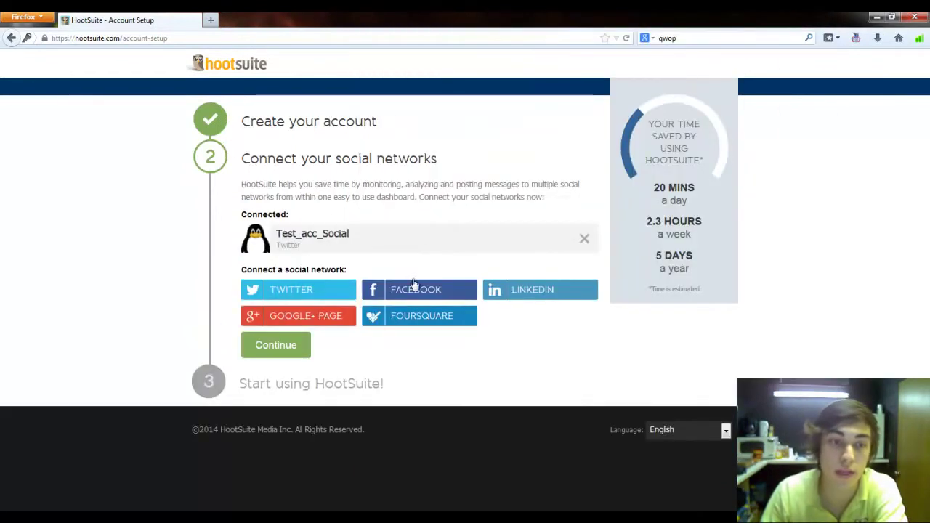
Step: Approve Facebook permissions and import the profile plus Test Closed Group
left_click(412, 292)
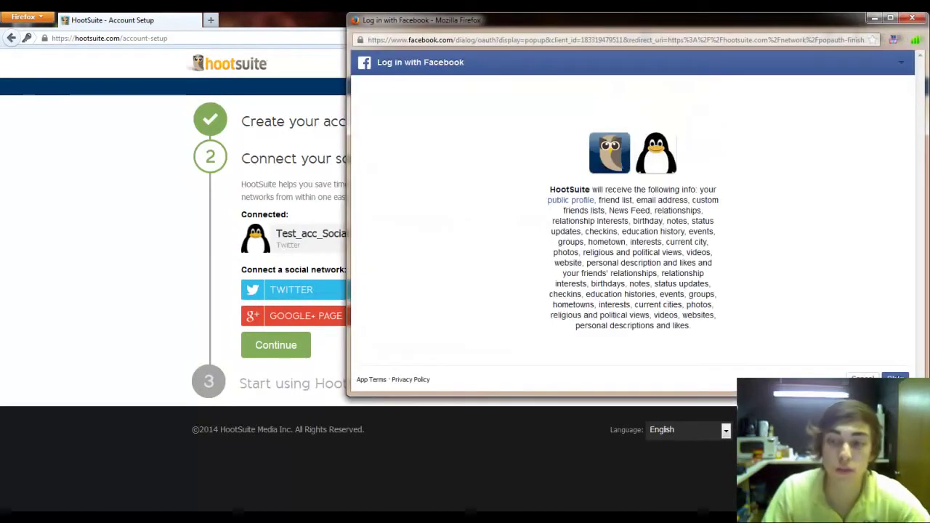
left_click(893, 377)
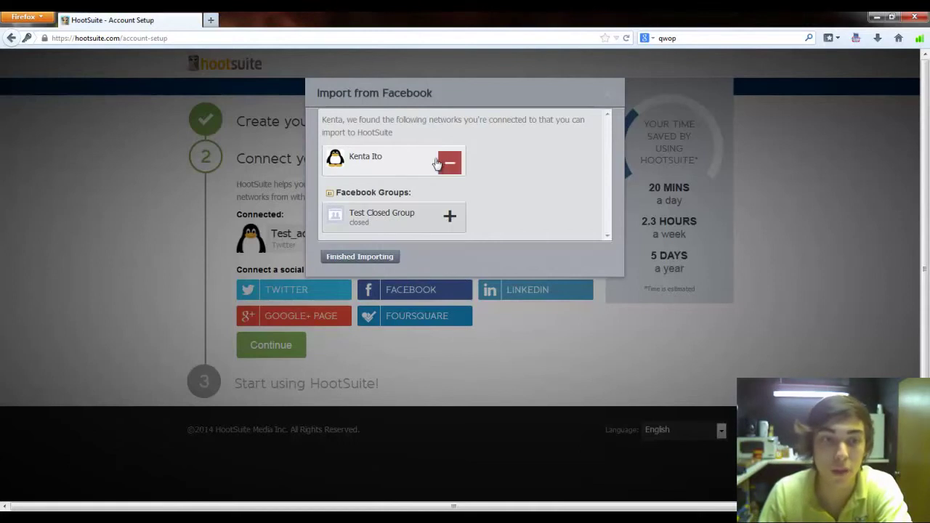
left_click(449, 218)
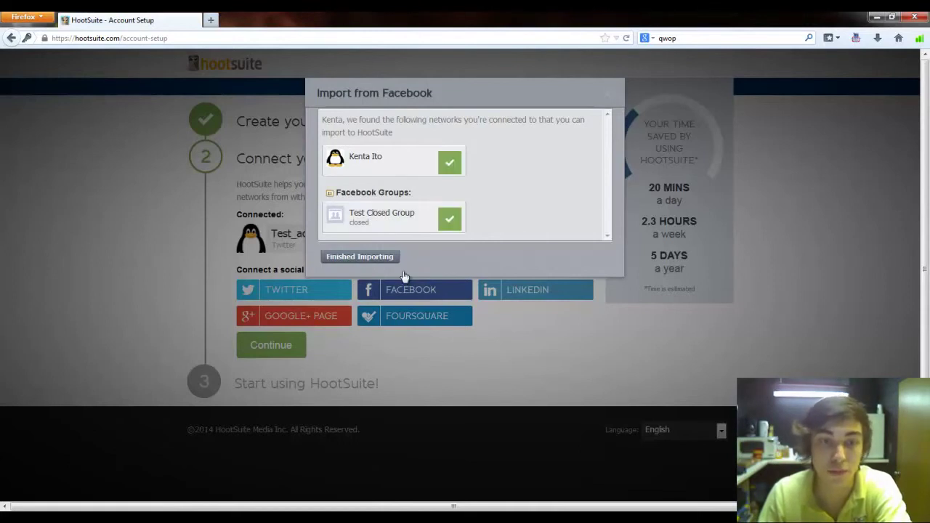
left_click(385, 256)
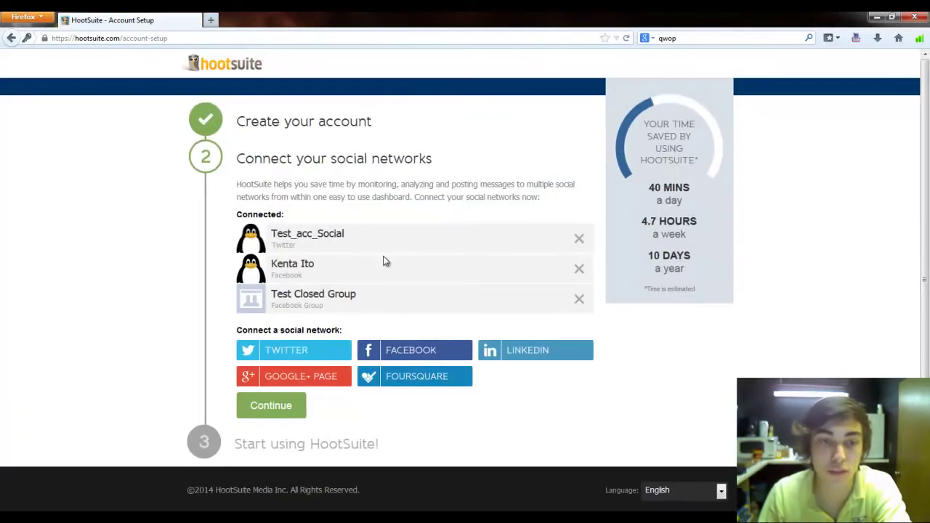
left_click(345, 379)
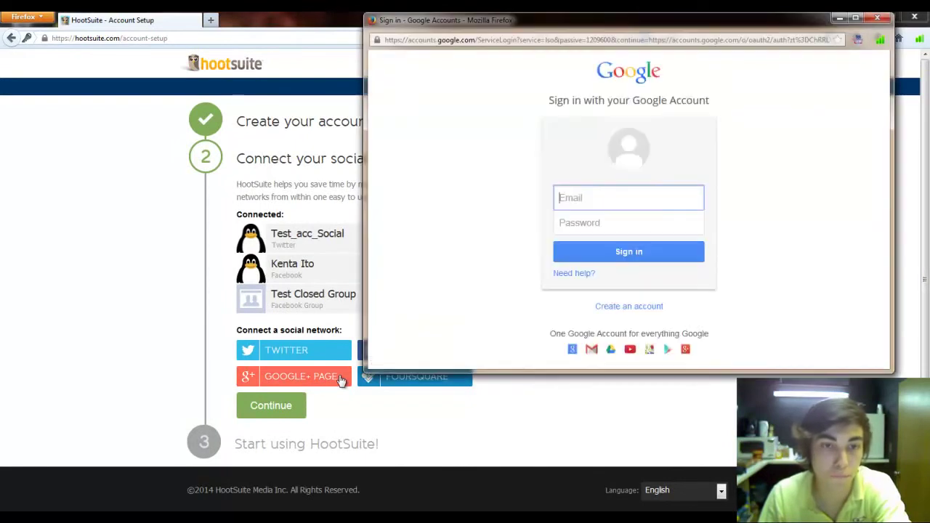
type("soc")
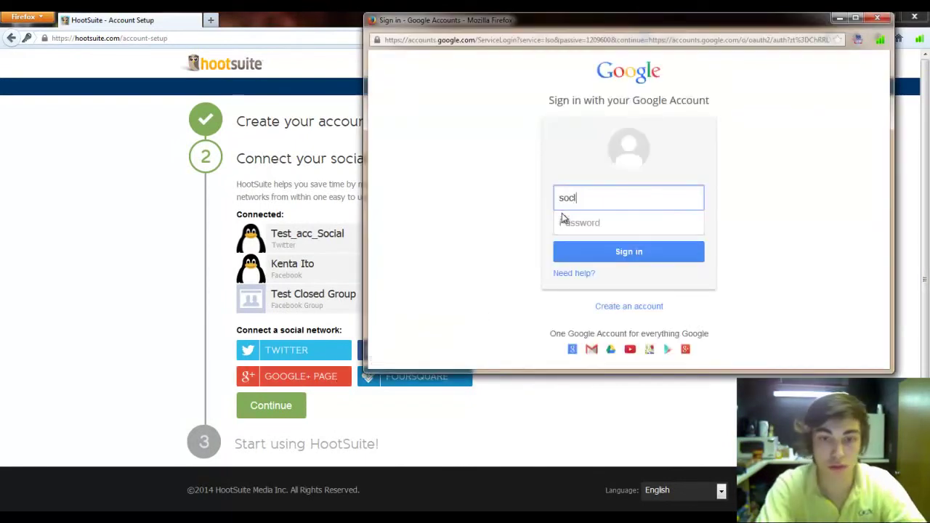
type("ial")
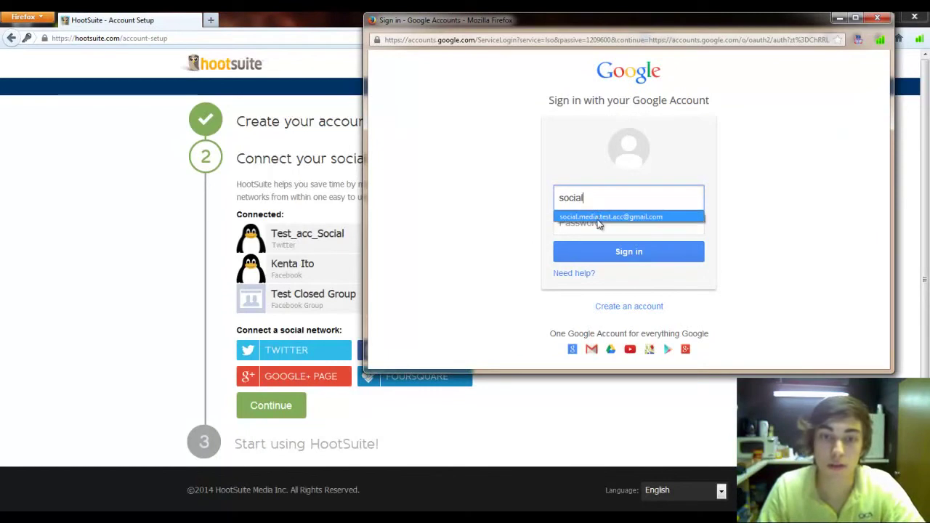
left_click(597, 219)
type("***********")
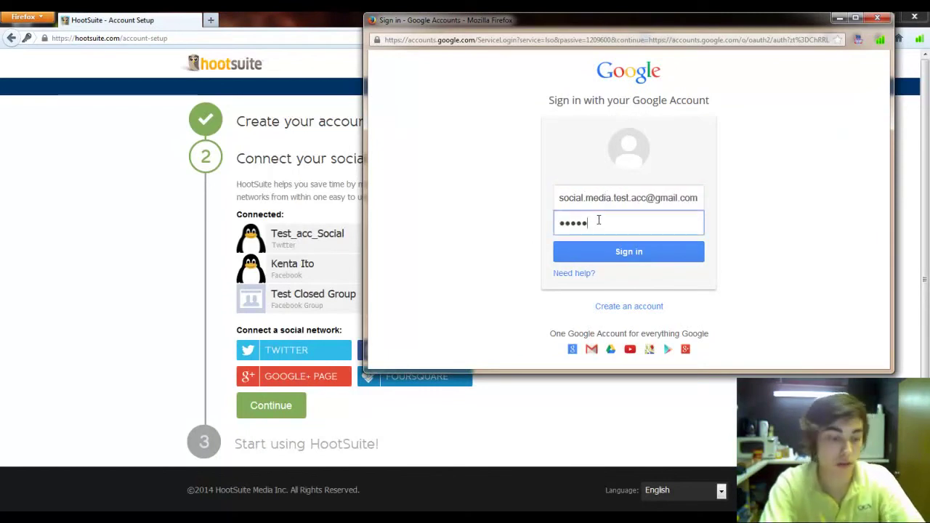
type("****")
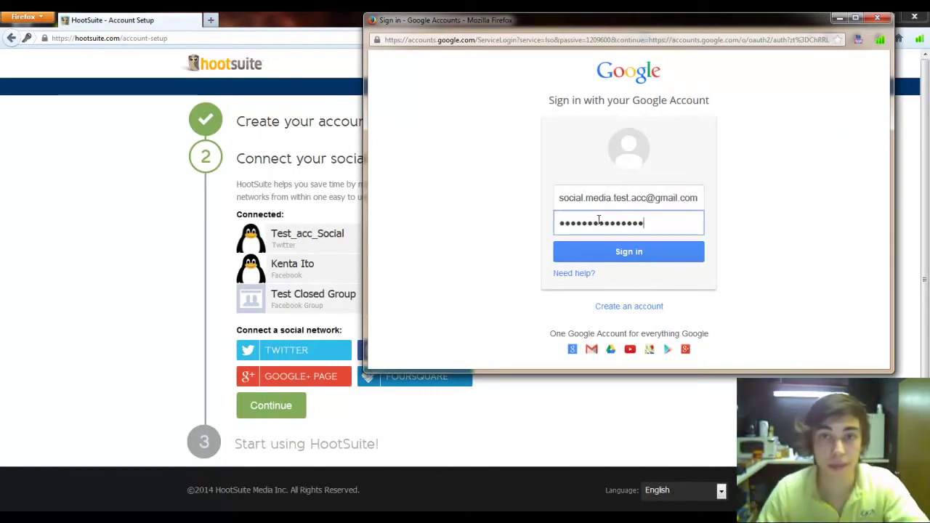
left_click(617, 249)
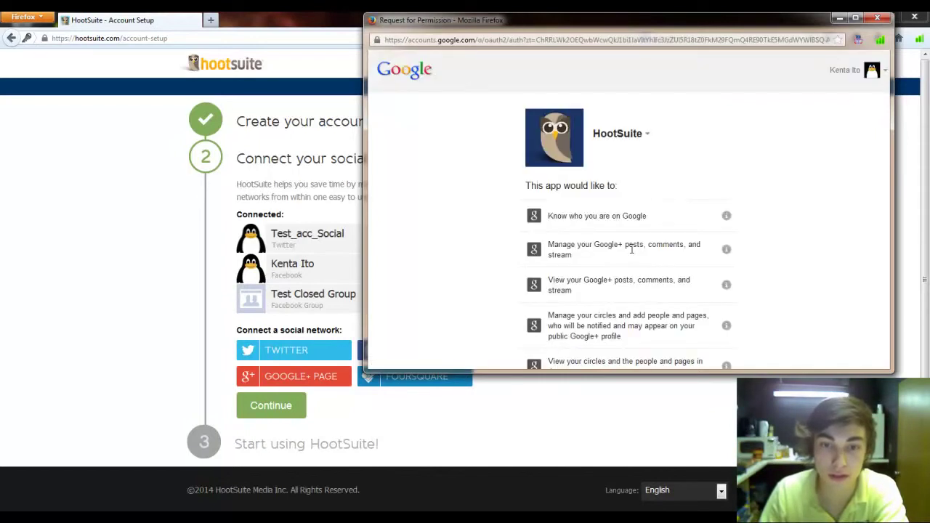
double_click(699, 28)
left_click(558, 500)
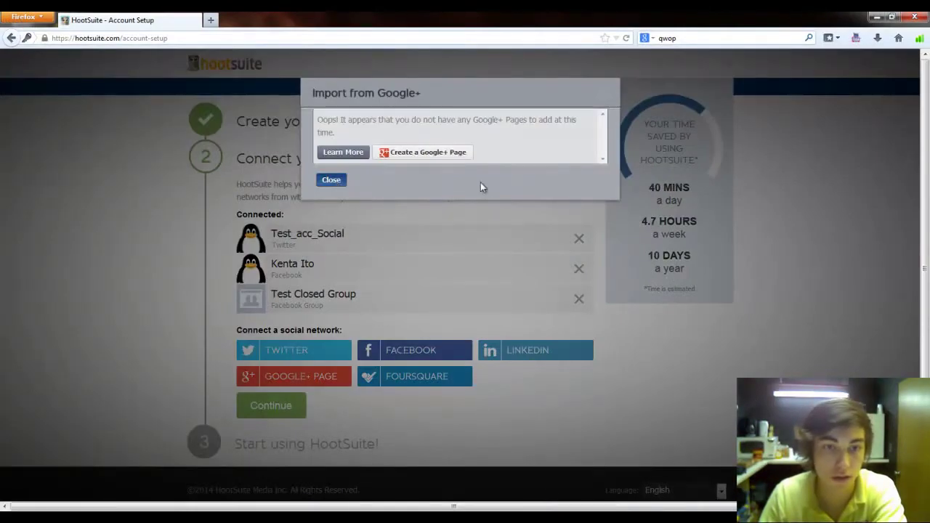
left_click(335, 182)
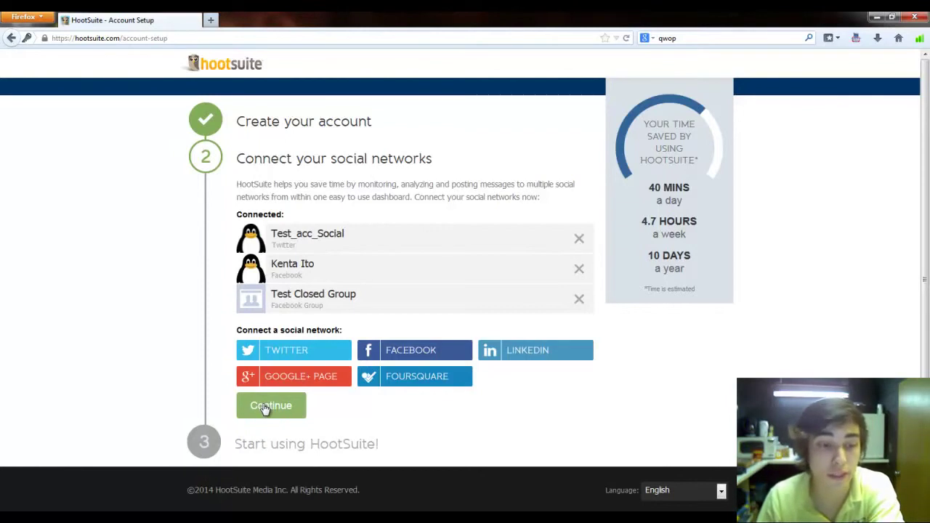
Step: Continue past network setup and add the Twitter account's Home feed as a stream
left_click(264, 407)
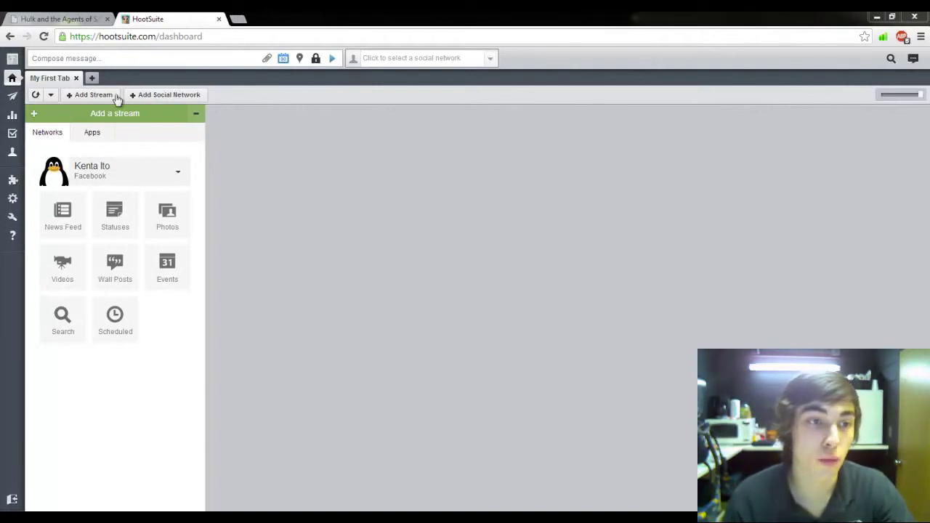
left_click(130, 178)
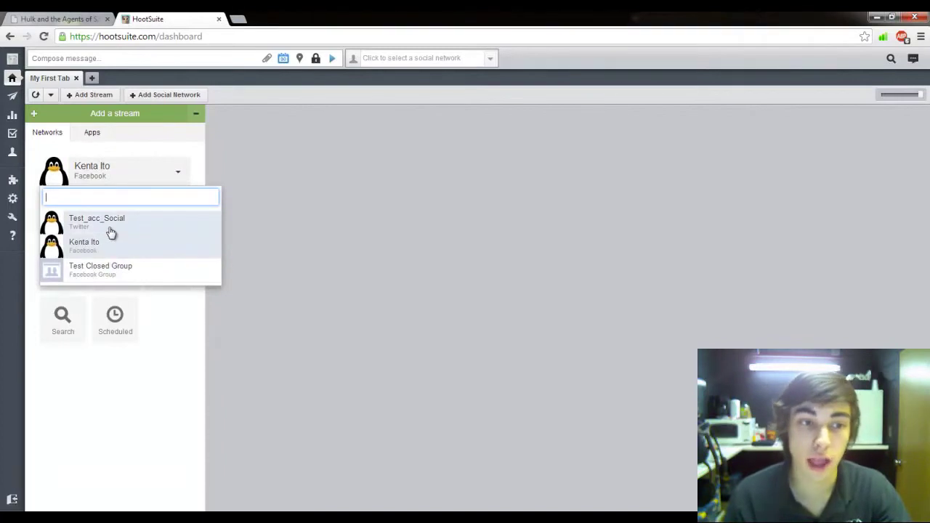
left_click(110, 227)
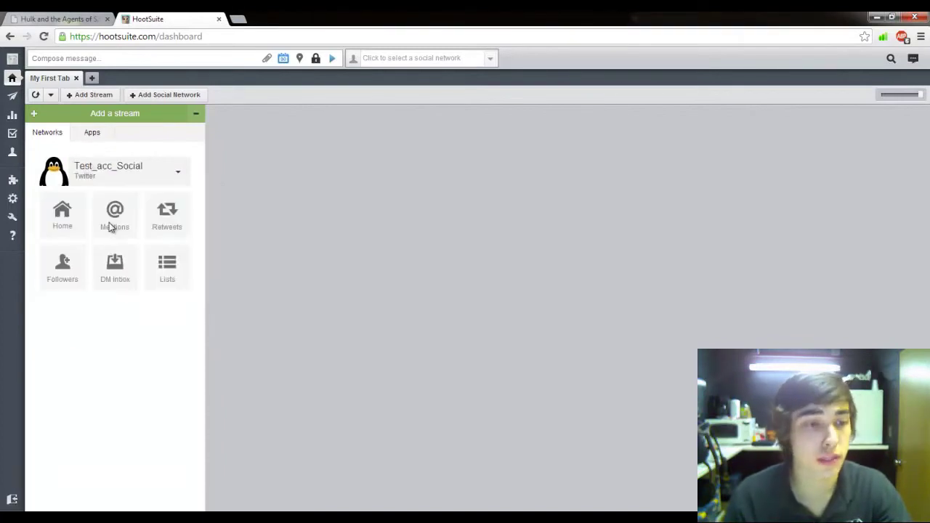
left_click(62, 214)
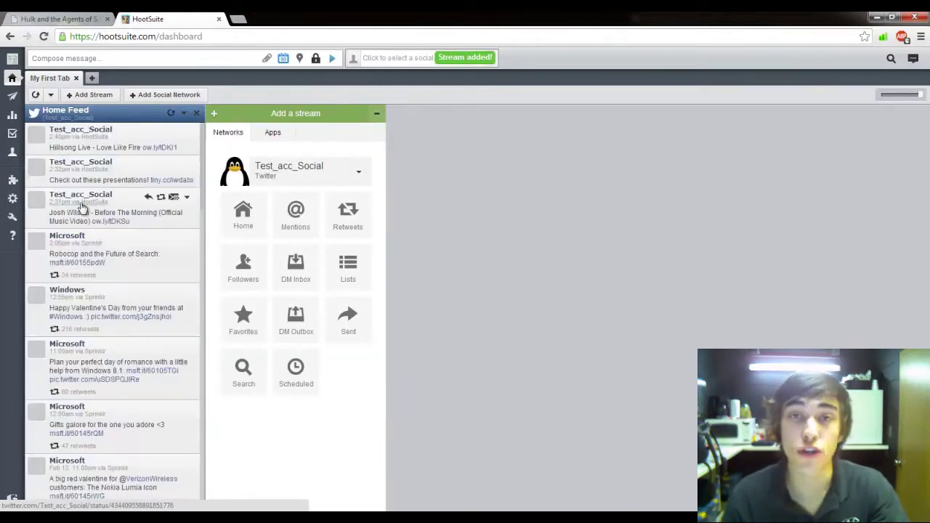
scroll(120, 267, "down", 5)
scroll(116, 272, "up", 5)
scroll(112, 276, "down", 4)
scroll(112, 276, "up", 4)
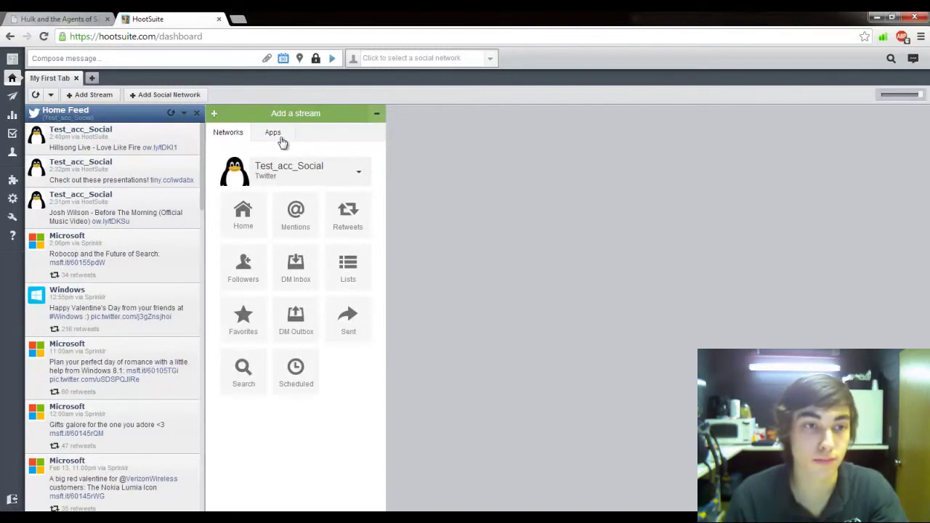
Step: Add the Facebook account's News Feed as a second stream column
left_click(256, 178)
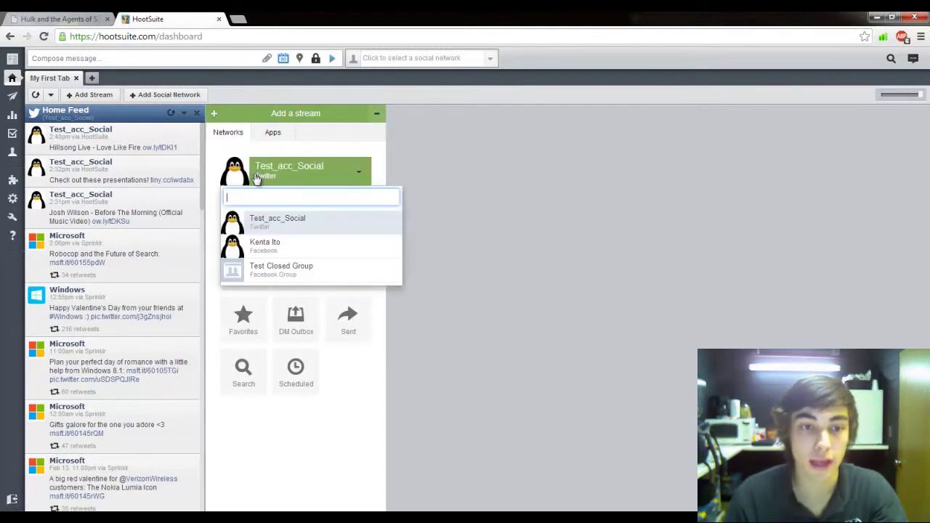
left_click(268, 244)
left_click(230, 209)
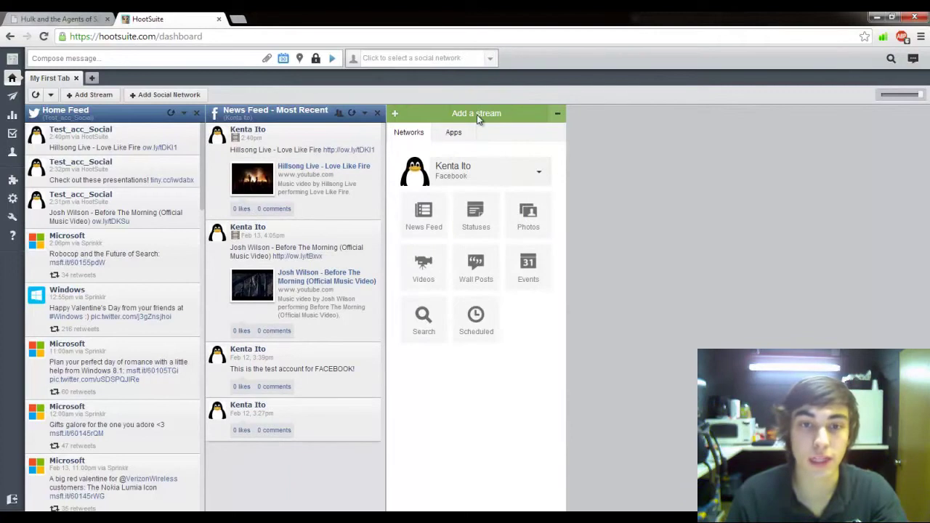
left_click_drag(336, 108, 300, 138)
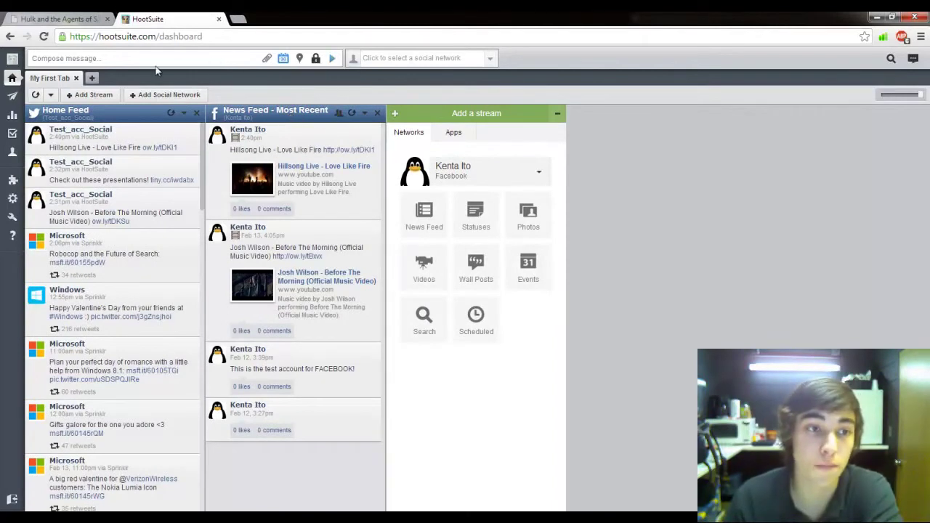
Step: Write the message "Learning to use Hootsuite!" in the expanded composer
left_click(96, 58)
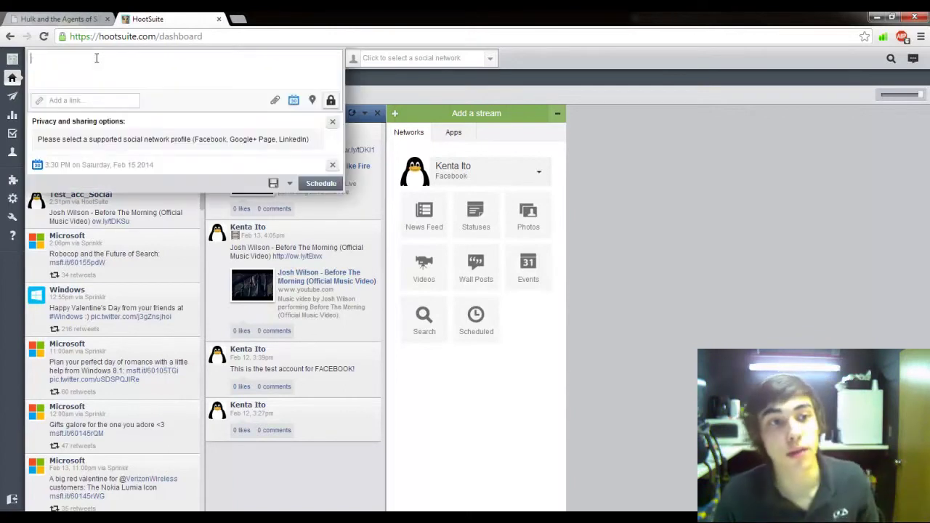
left_click(275, 99)
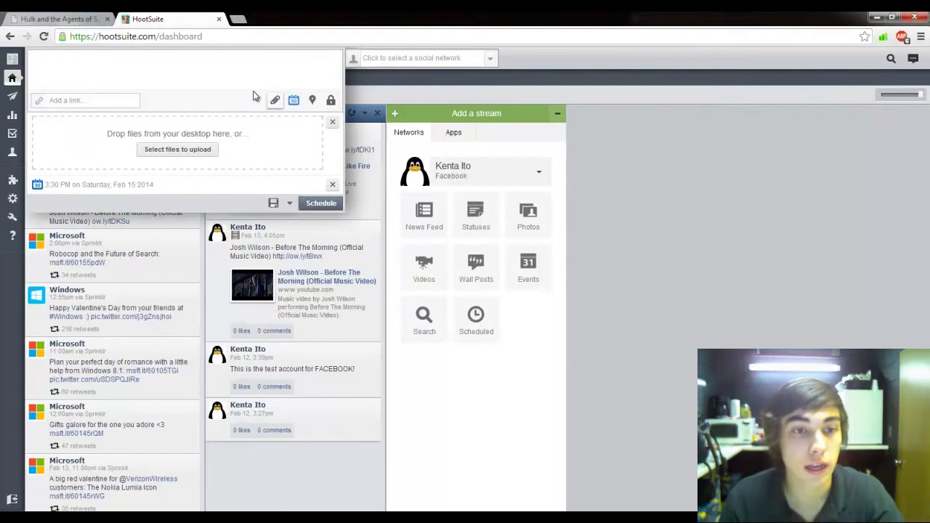
left_click(332, 121)
left_click(185, 68)
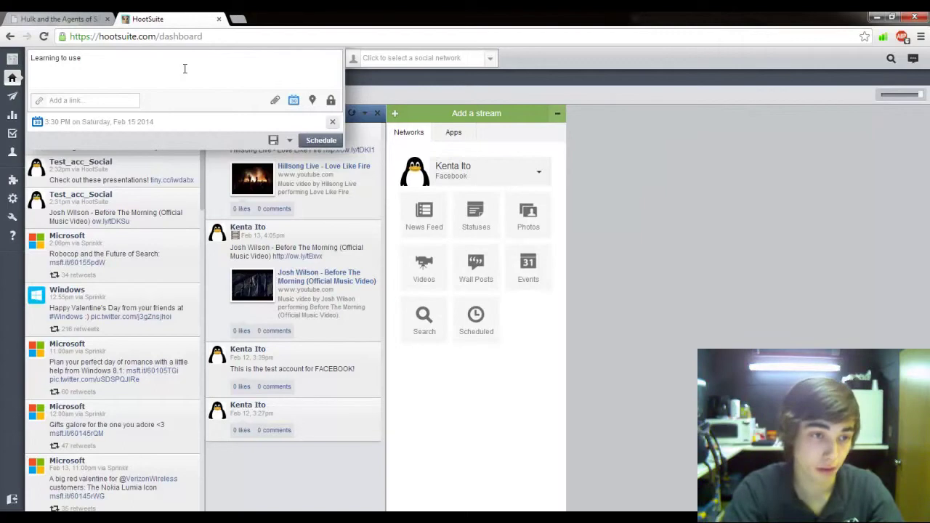
type("suite!")
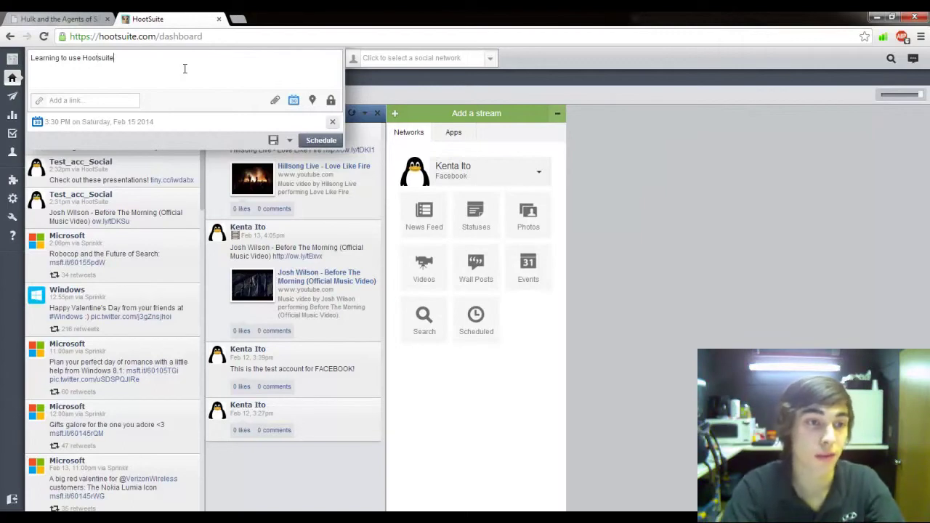
Step: Schedule the message for 3:30 PM on February 16, 2014 to all three profiles
left_click(292, 101)
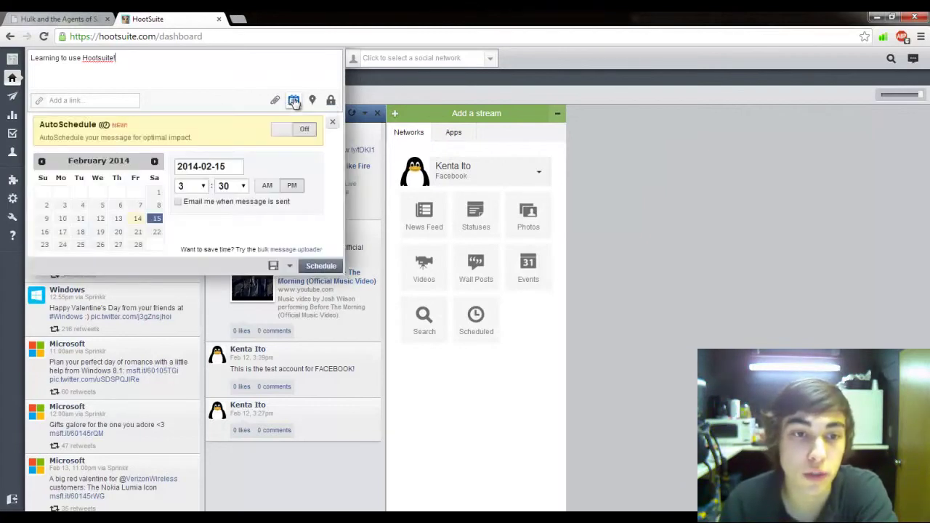
left_click(45, 233)
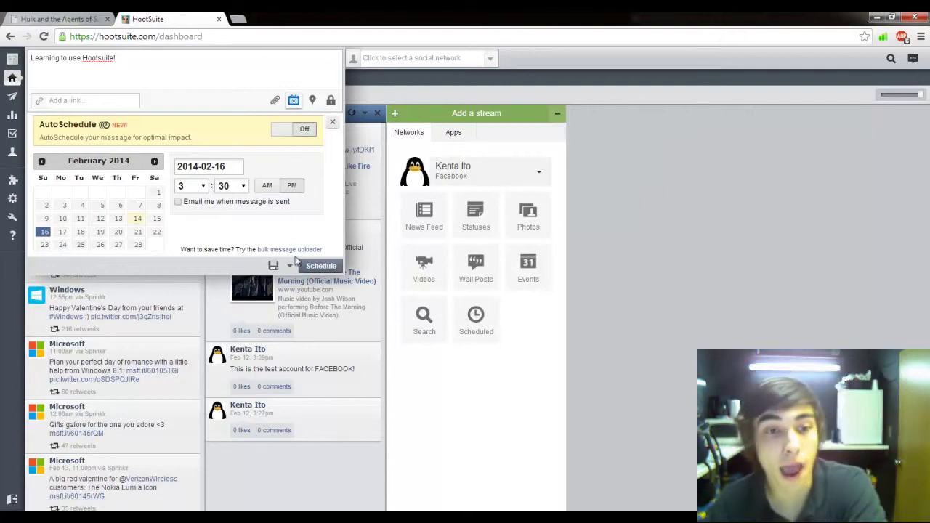
left_click_drag(328, 268, 325, 92)
left_click(329, 77)
left_click(353, 59)
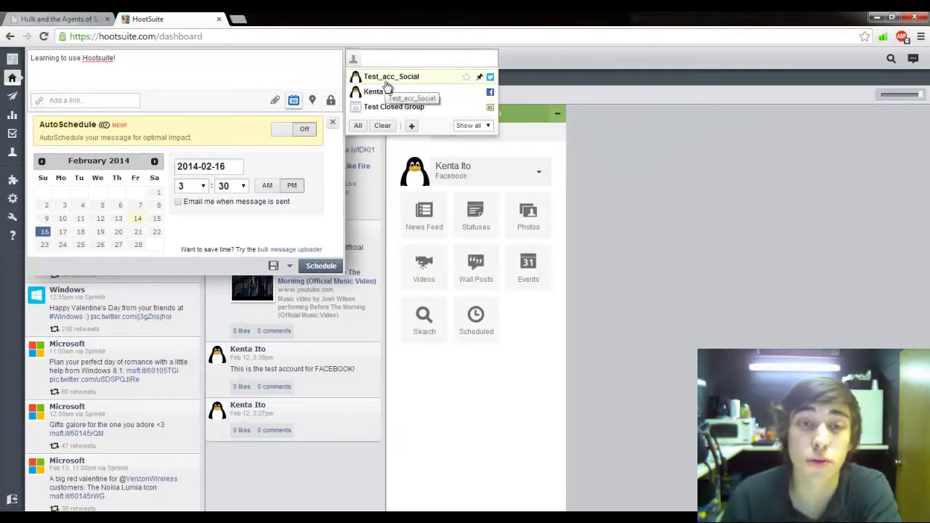
left_click(357, 125)
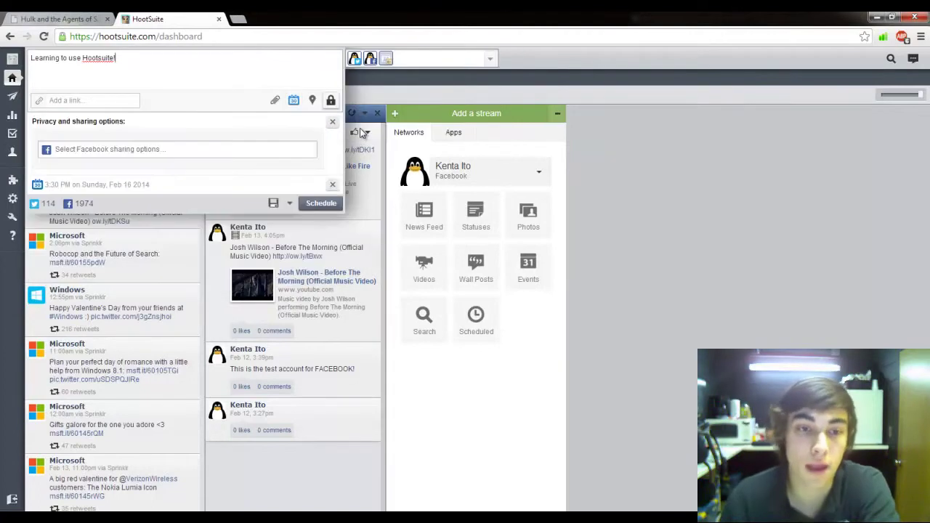
left_click(315, 211)
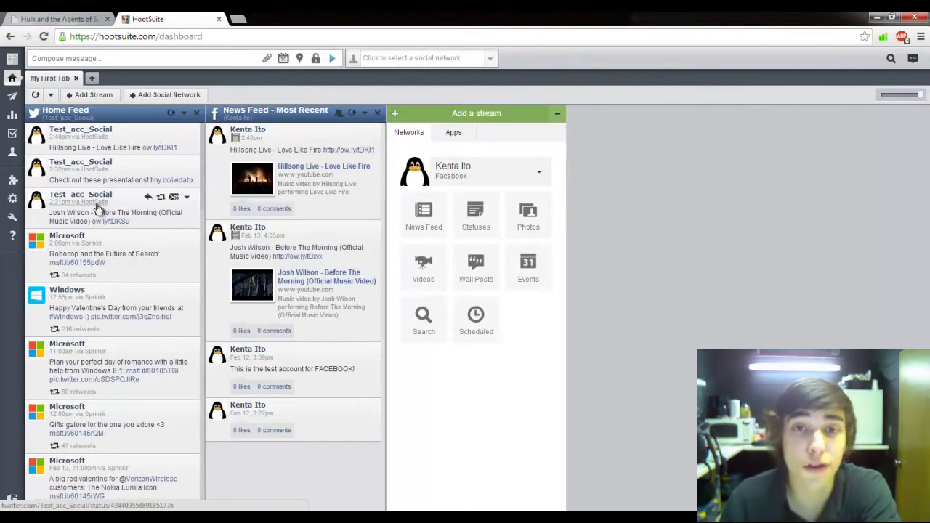
mouse_move(15, 118)
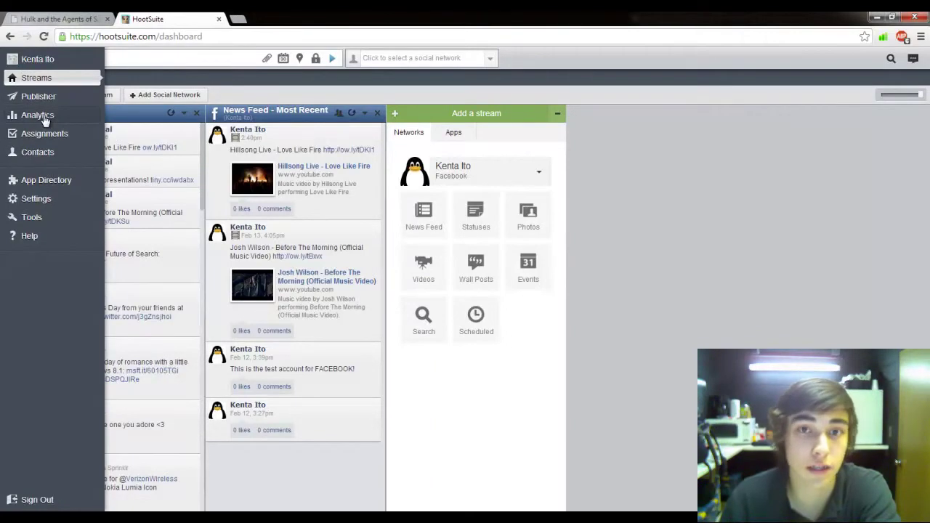
Step: Try creating a Twitter Profile Overview report for the test profile, dismiss the upgrade prompt, and return to All Reports
left_click(38, 115)
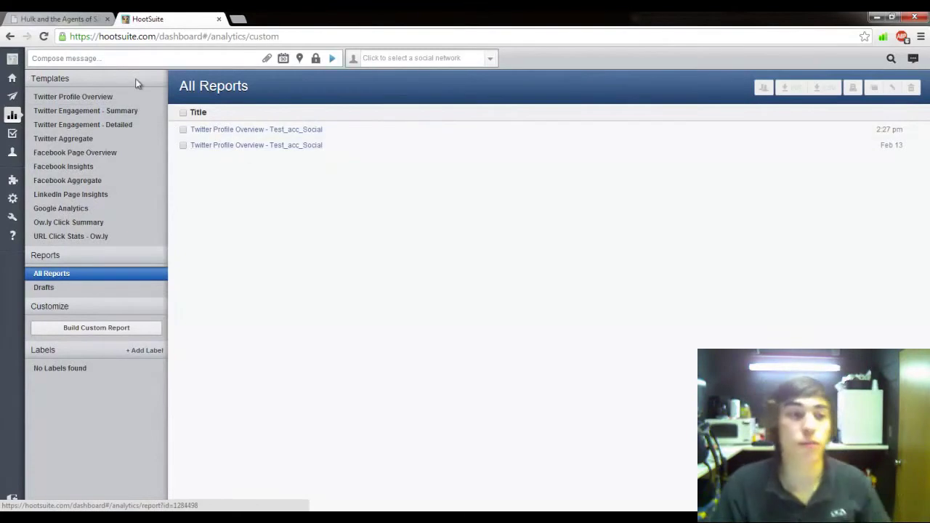
left_click(54, 99)
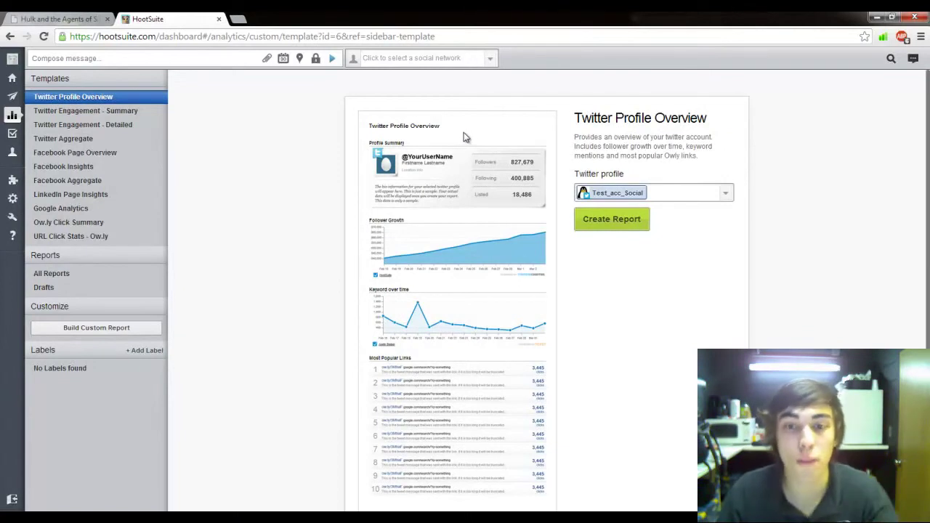
left_click(650, 193)
left_click(611, 298)
left_click(608, 218)
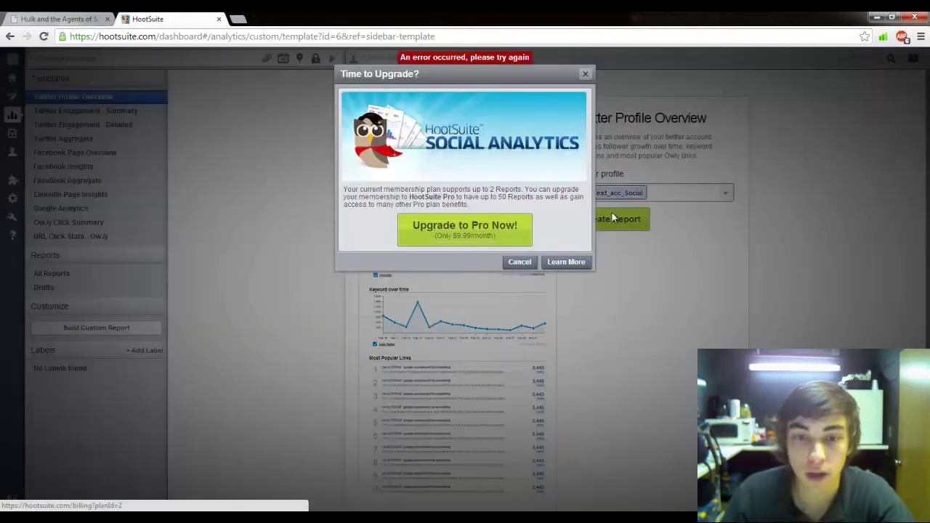
left_click(518, 263)
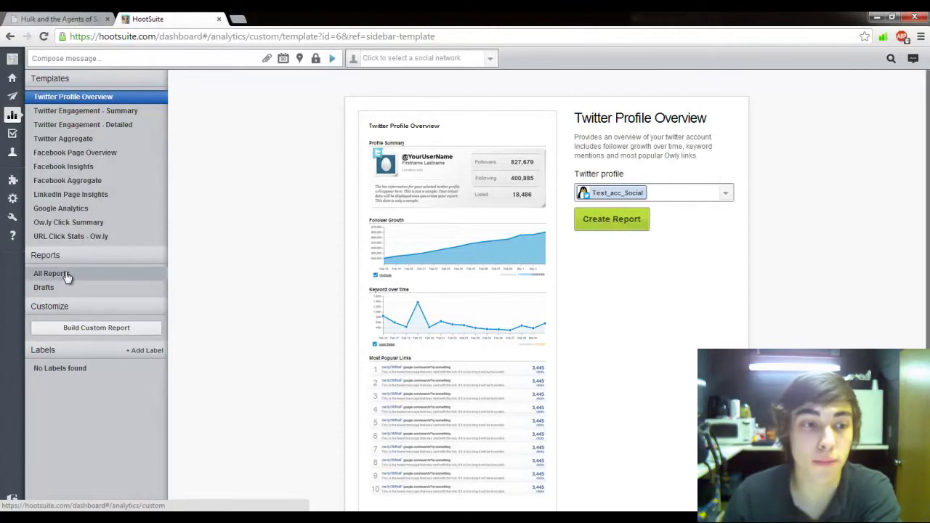
left_click(64, 276)
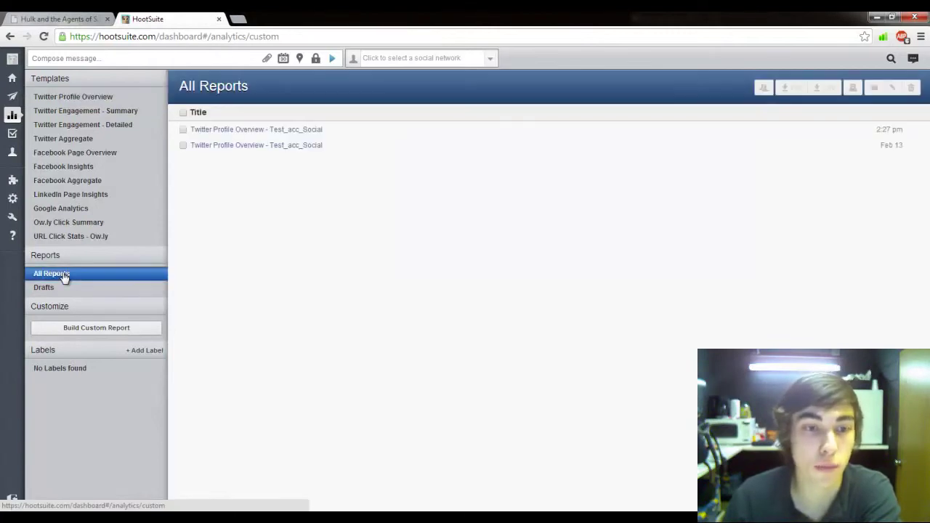
Step: Scroll through the older Twitter Profile Overview report, then view the Twitter Engagement - Summary template
left_click(209, 149)
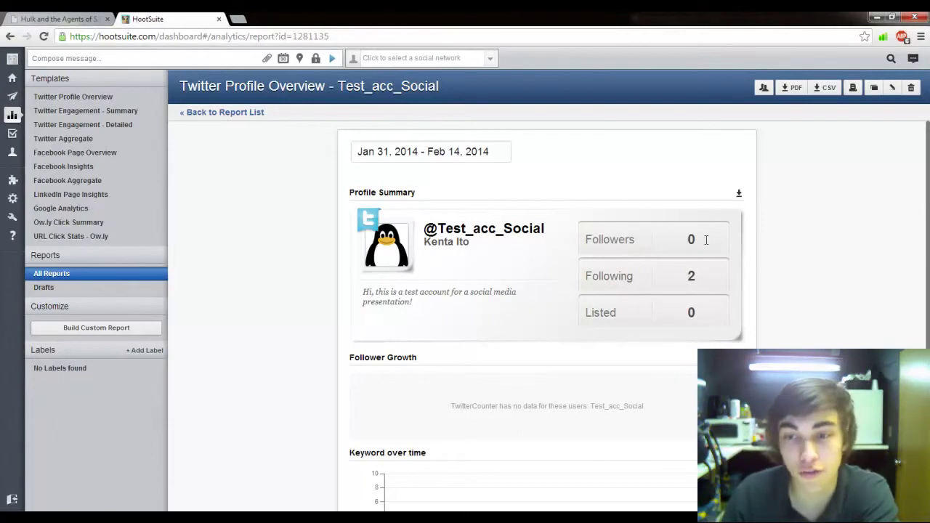
scroll(424, 360, "down", 1)
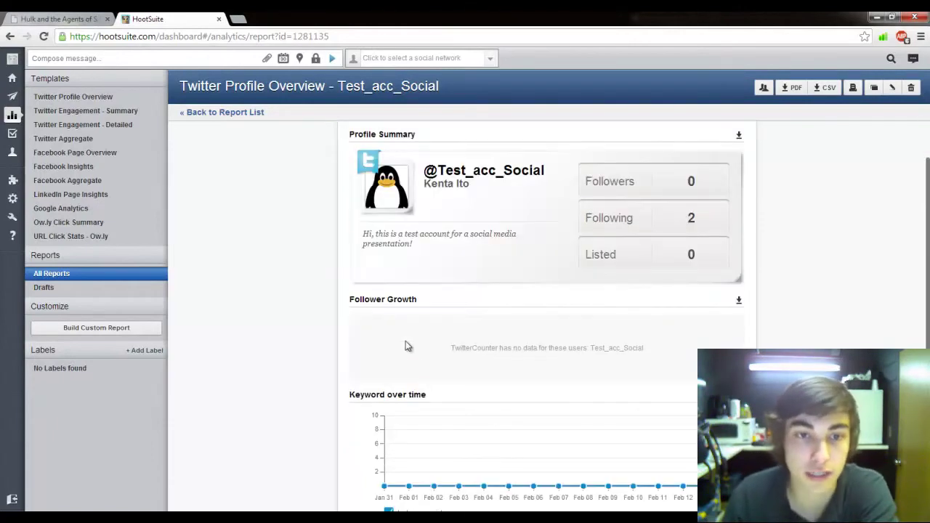
scroll(413, 313, "up", 1)
scroll(416, 298, "down", 3)
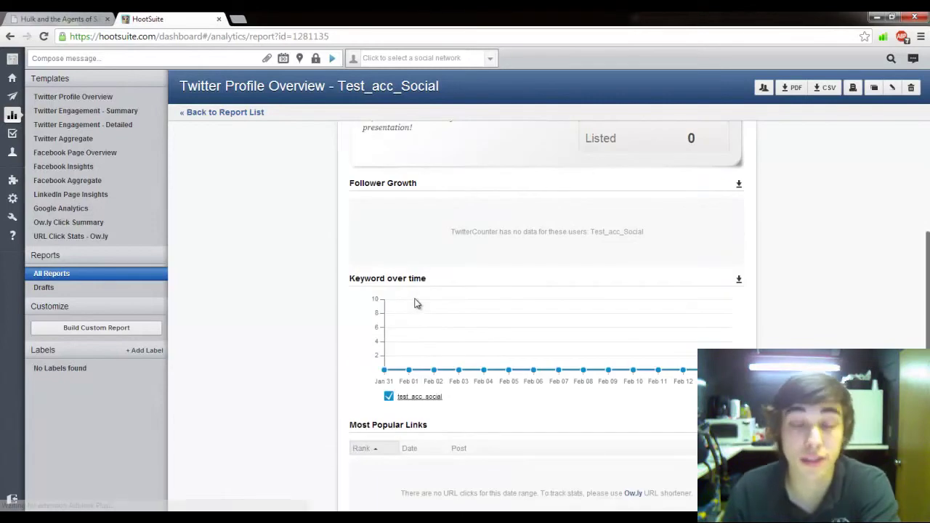
scroll(434, 247, "up", 3)
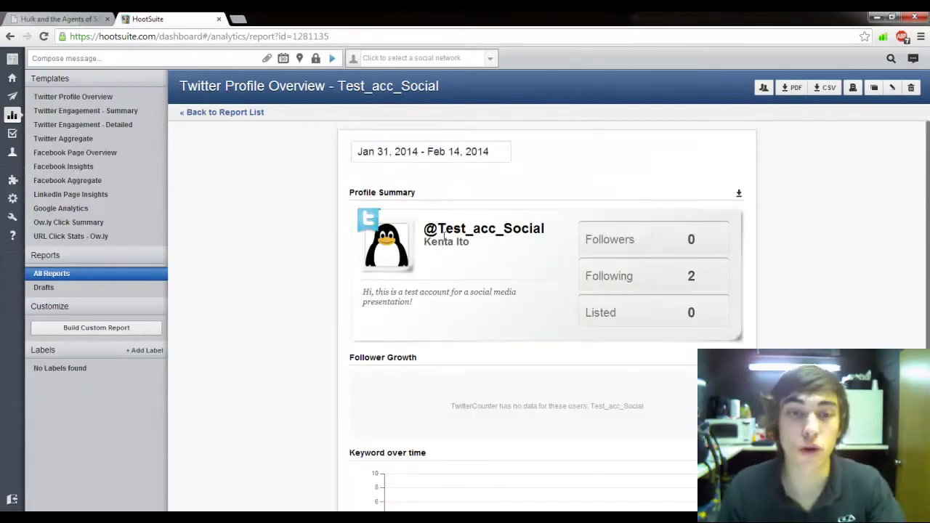
scroll(443, 241, "down", 4)
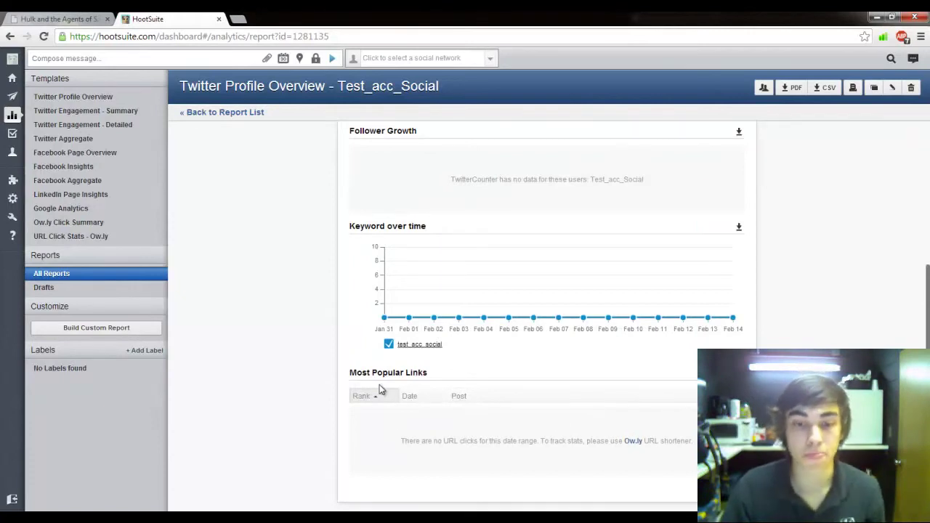
left_click(106, 112)
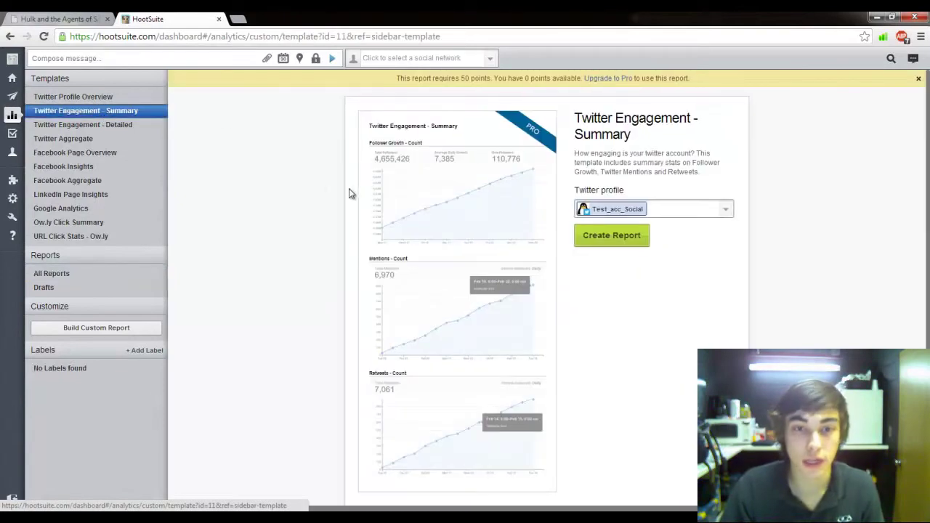
scroll(439, 331, "down", 1)
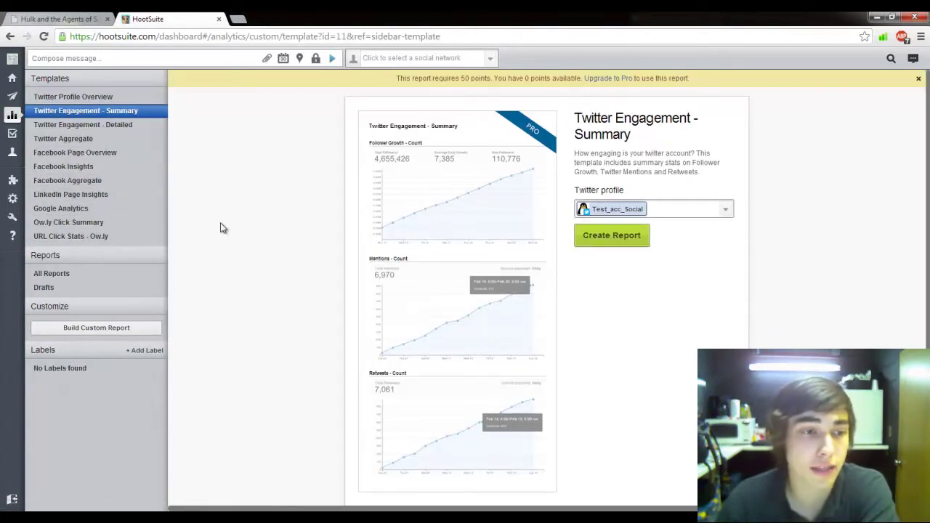
Step: Install YouTube Free from the Free Apps directory and add its streams in a new tab
left_click(12, 179)
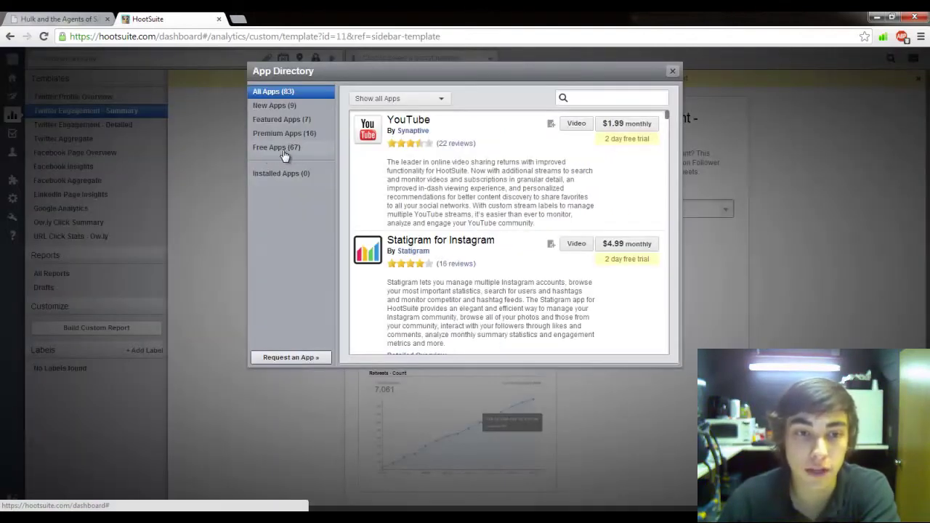
left_click(284, 151)
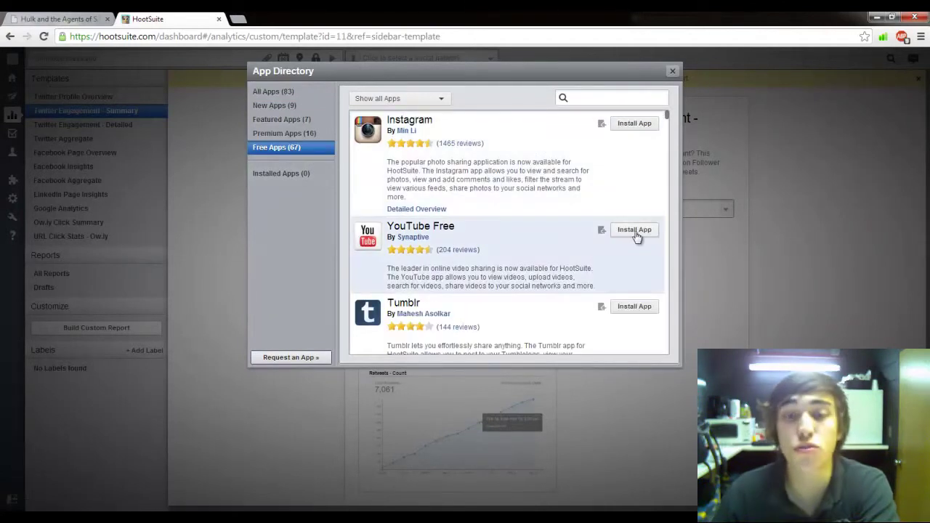
left_click(635, 237)
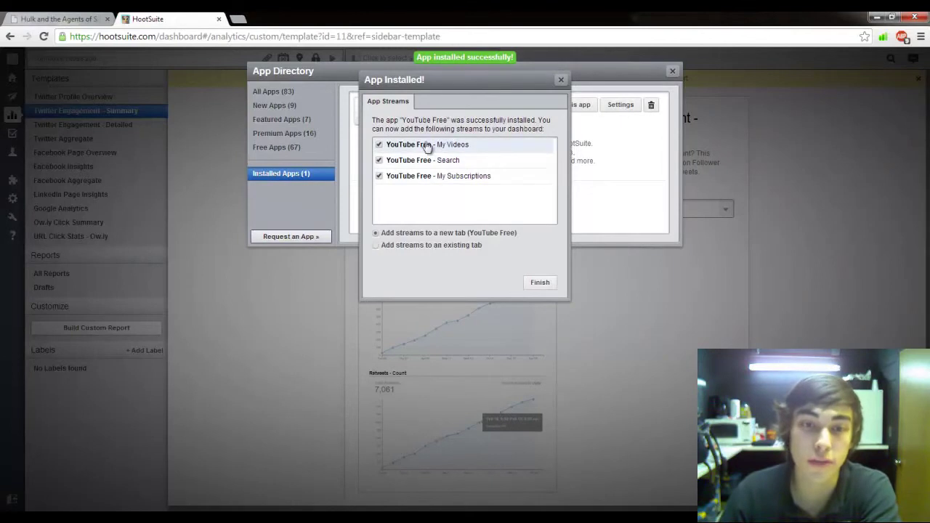
left_click(541, 285)
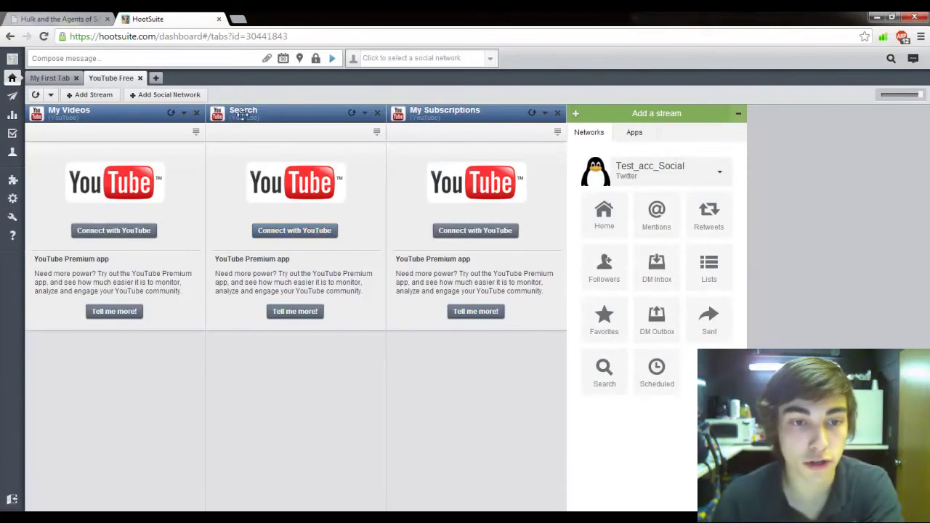
Step: Link a YouTube account to the Search stream by granting the app Google access
left_click(285, 231)
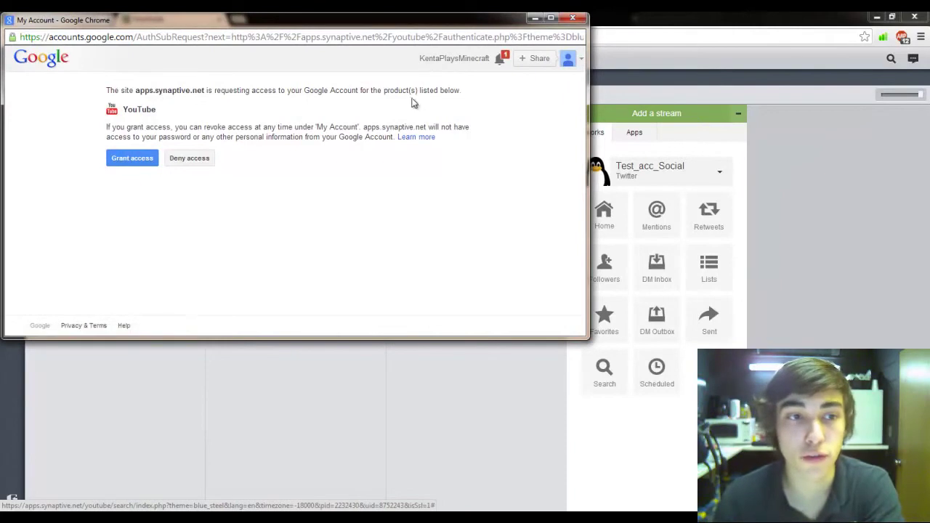
left_click(116, 159)
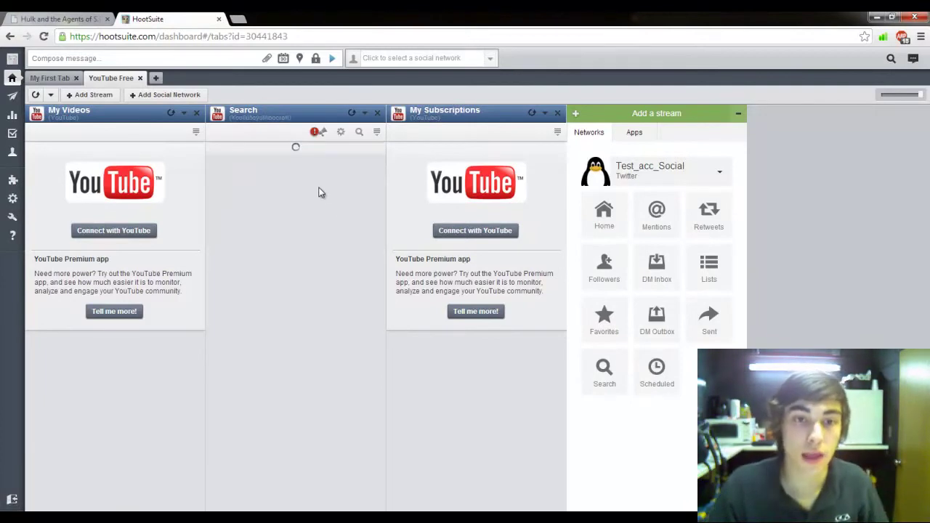
scroll(286, 320, "down", 3)
scroll(291, 305, "up", 3)
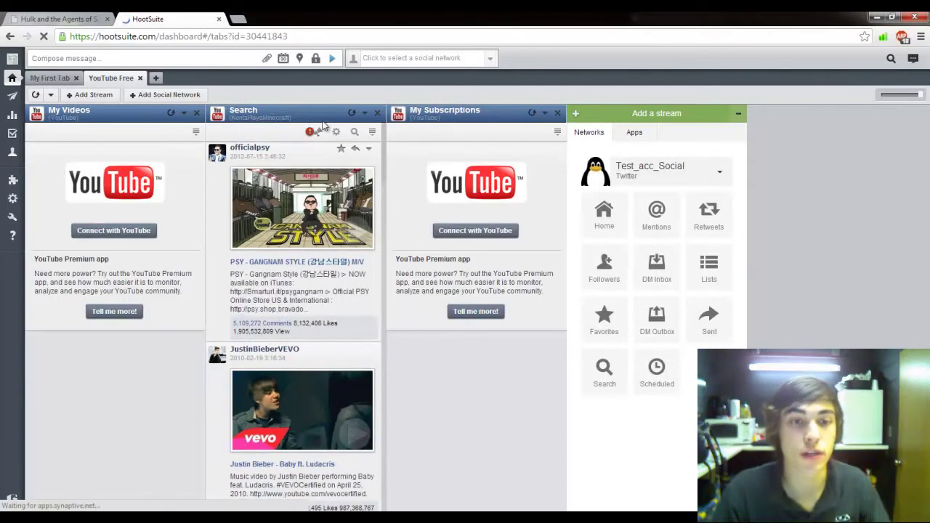
Step: Search YouTube videos for the keywords 'Love Like Fire'
left_click(361, 134)
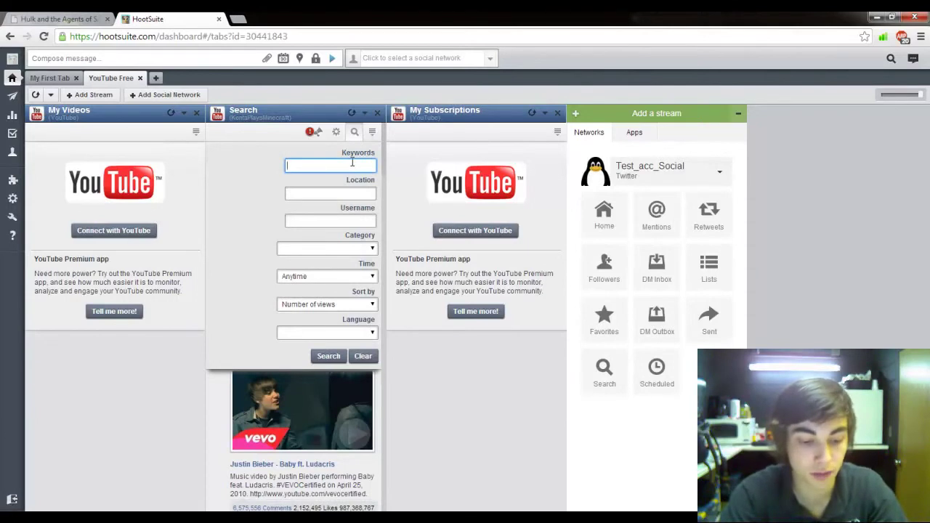
type("Love like")
left_click(343, 181)
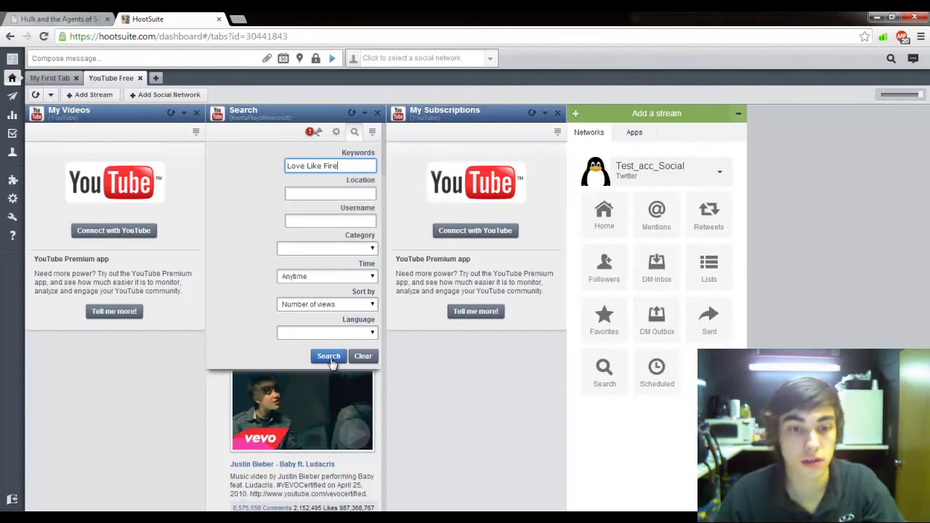
left_click(329, 356)
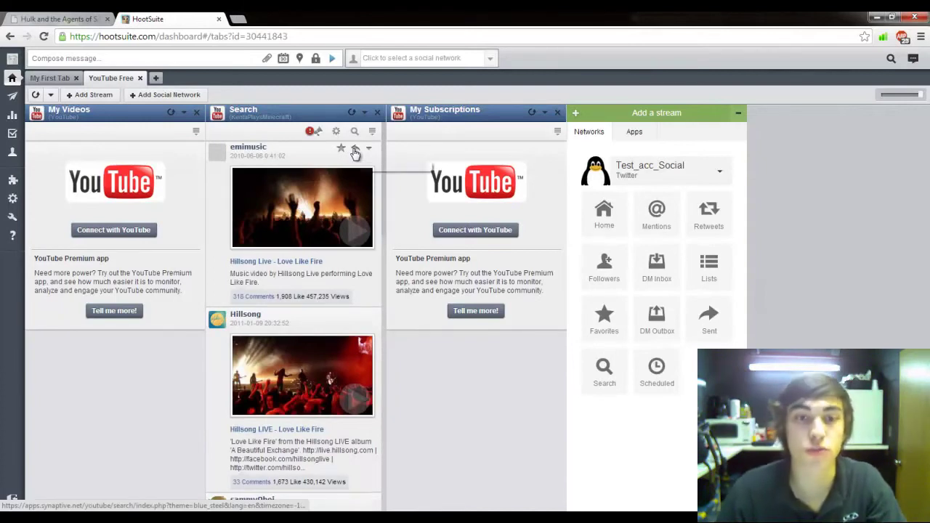
Step: Share the Hillsong Love Like Fire video to both the Facebook and Twitter profiles immediately
left_click(356, 150)
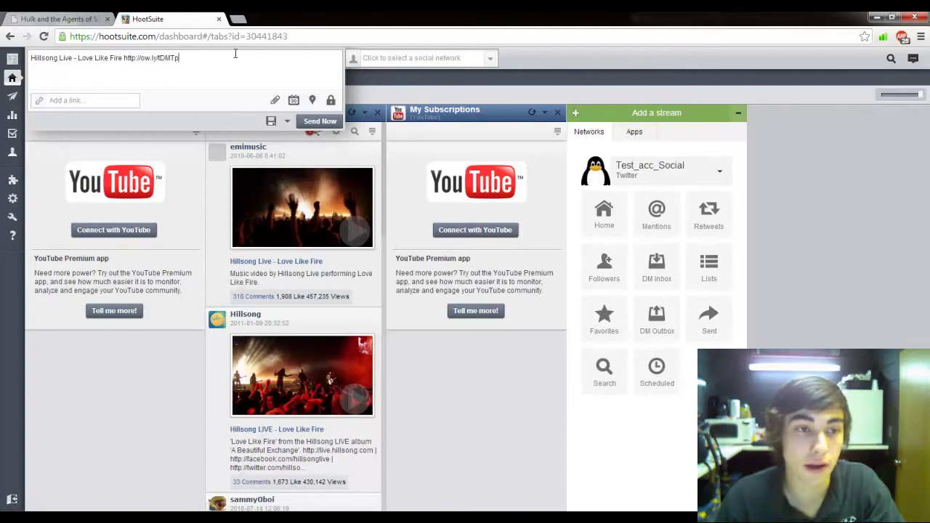
left_click(407, 58)
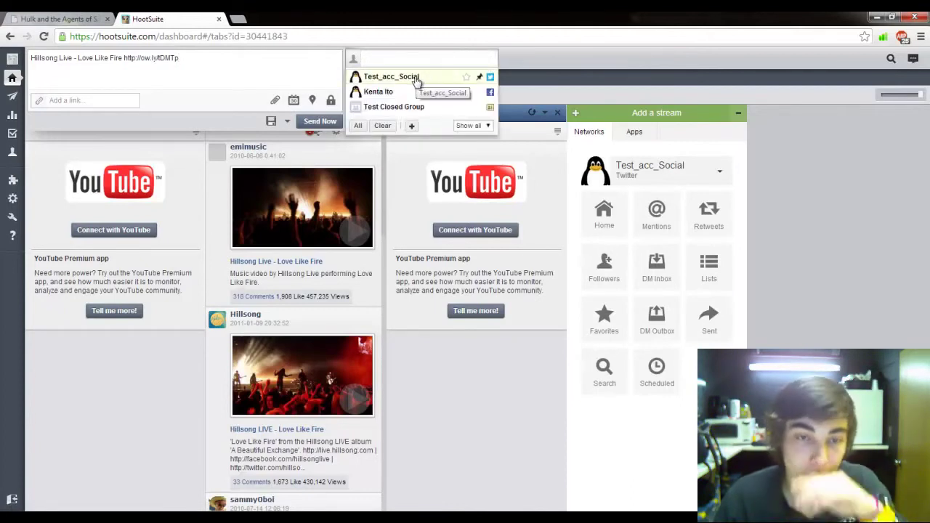
left_click(402, 93)
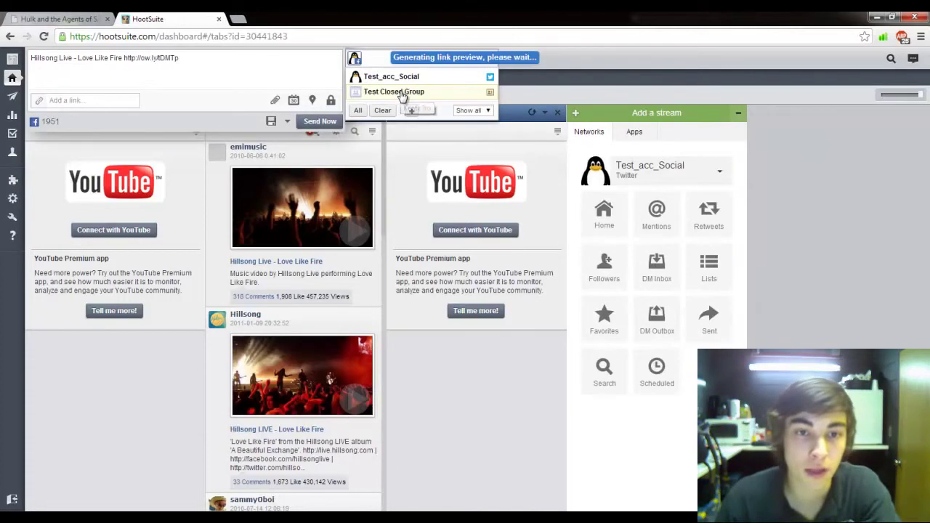
left_click(402, 77)
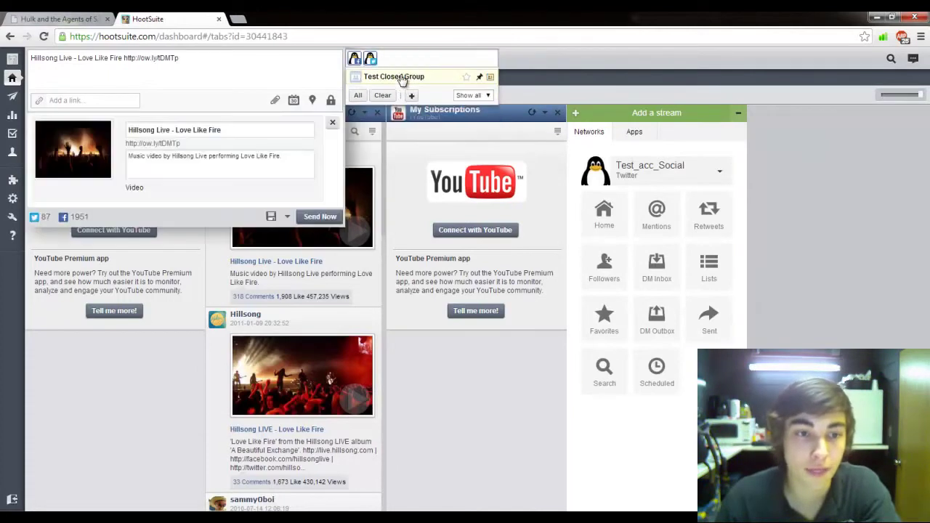
left_click(322, 217)
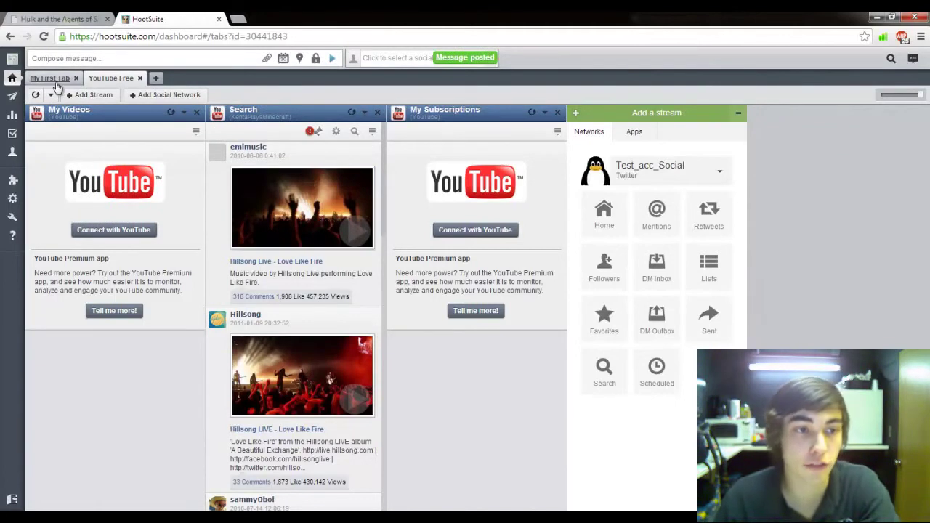
Step: Go back to the home feeds dashboard, start a new message, and open a new browser tab
left_click(54, 80)
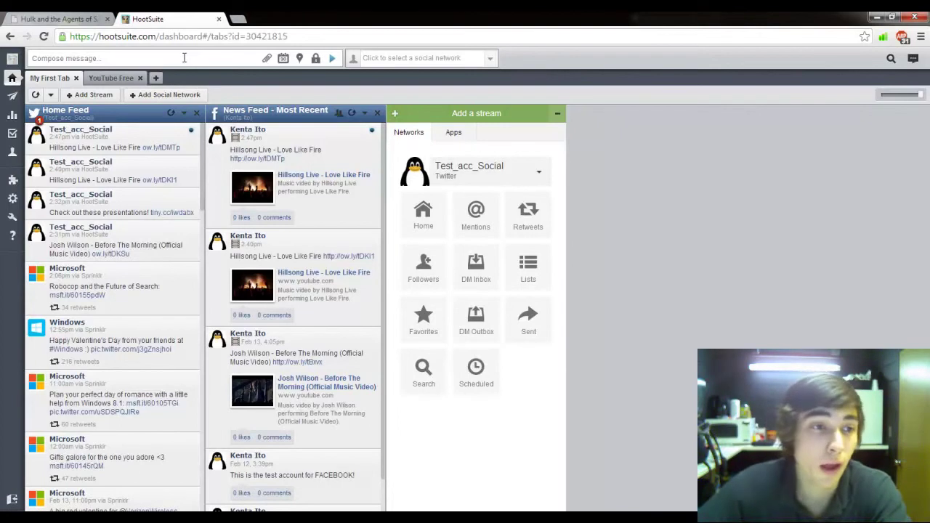
left_click(184, 57)
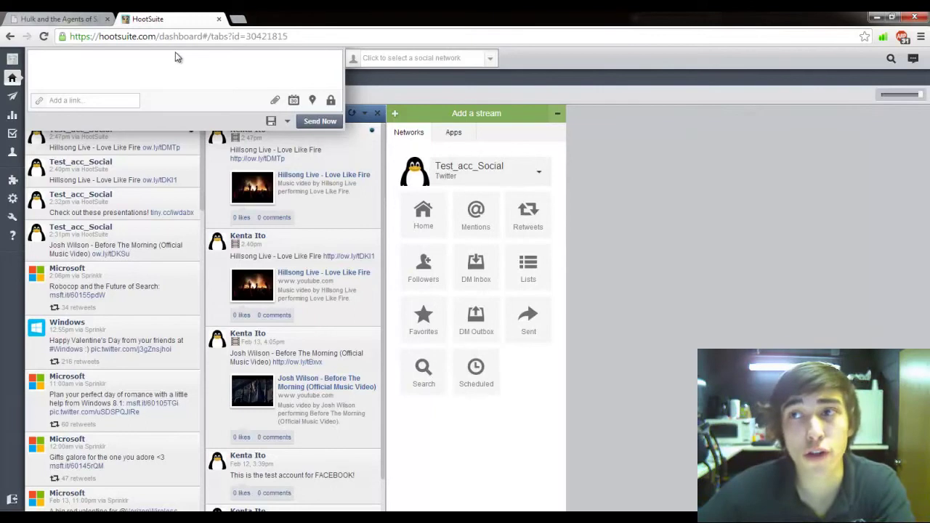
left_click(240, 22)
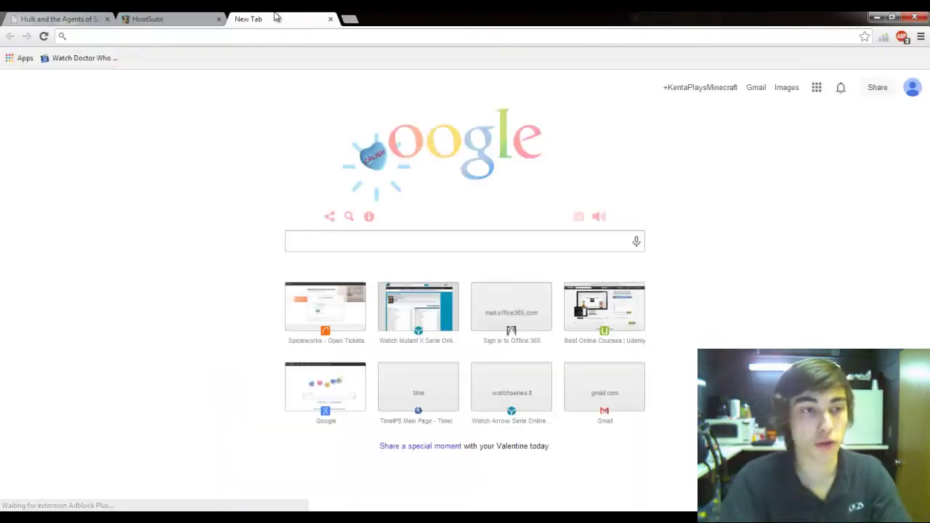
Step: Load tiny.cc, then load networkpaladin.org in another tab
type("tiny.cc")
key("Return")
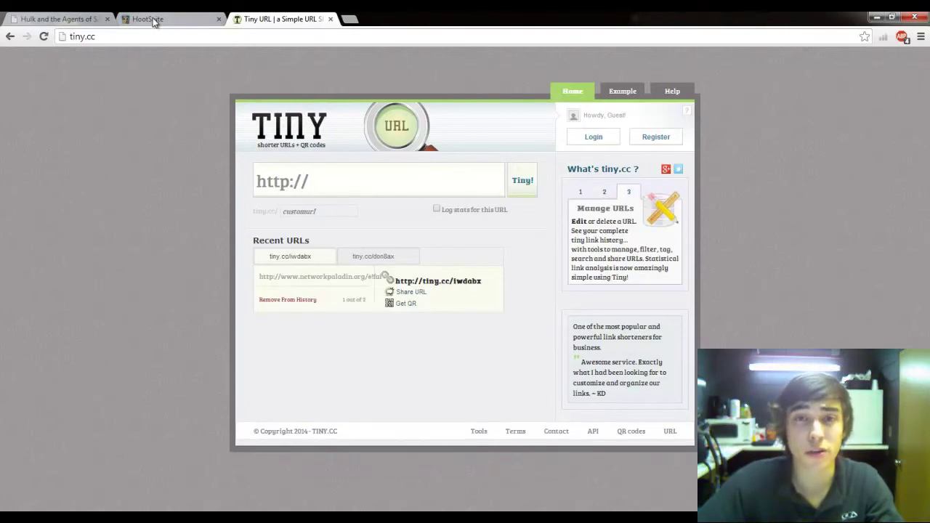
left_click(348, 20)
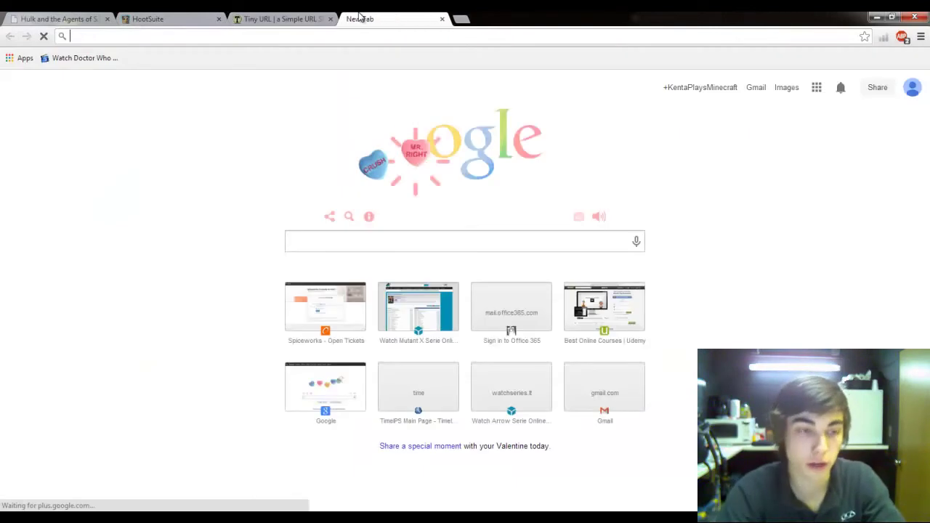
type("networkpal")
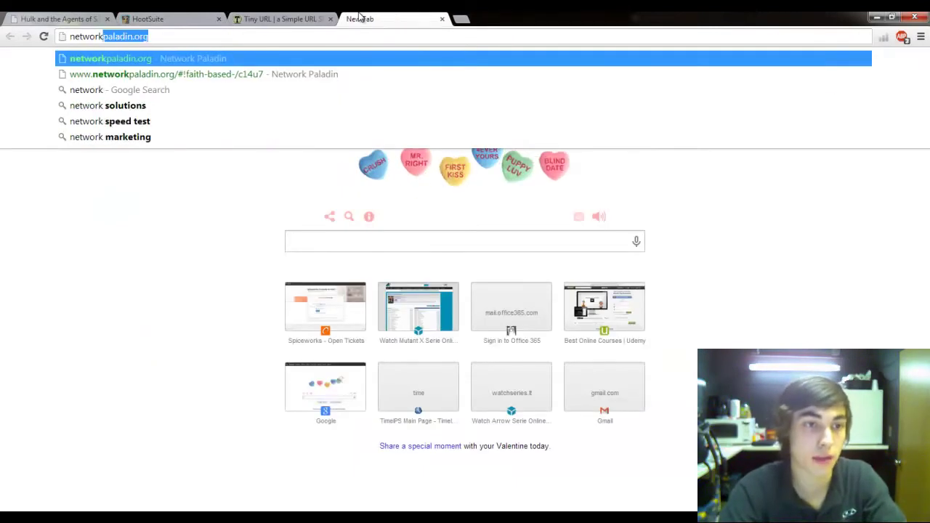
type("ain")
key("BackSpace")
type("din")
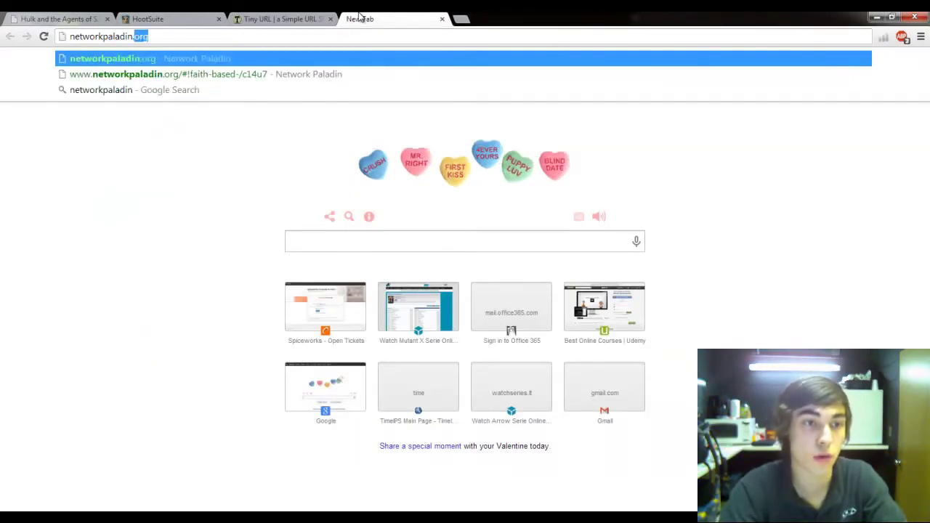
key("Return")
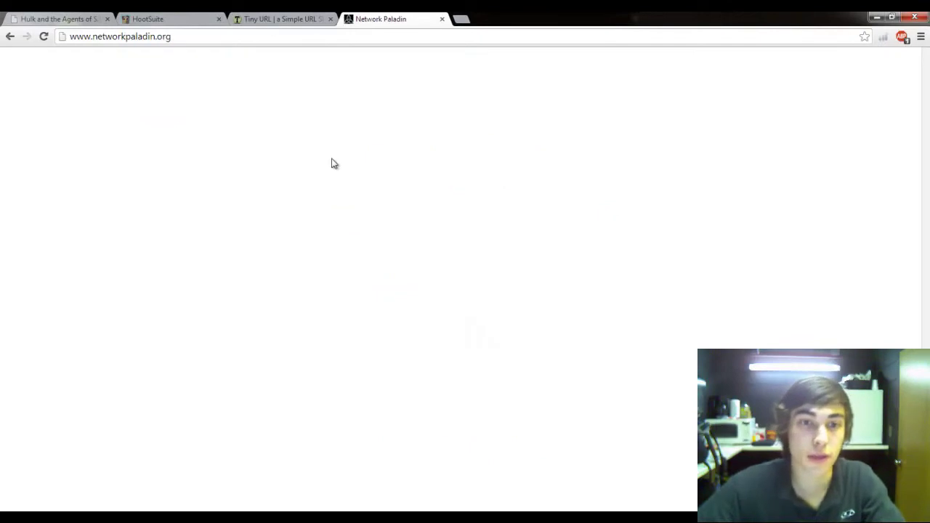
Step: Copy the Faith Based presentations page address into tiny.cc's URL field
mouse_move(378, 131)
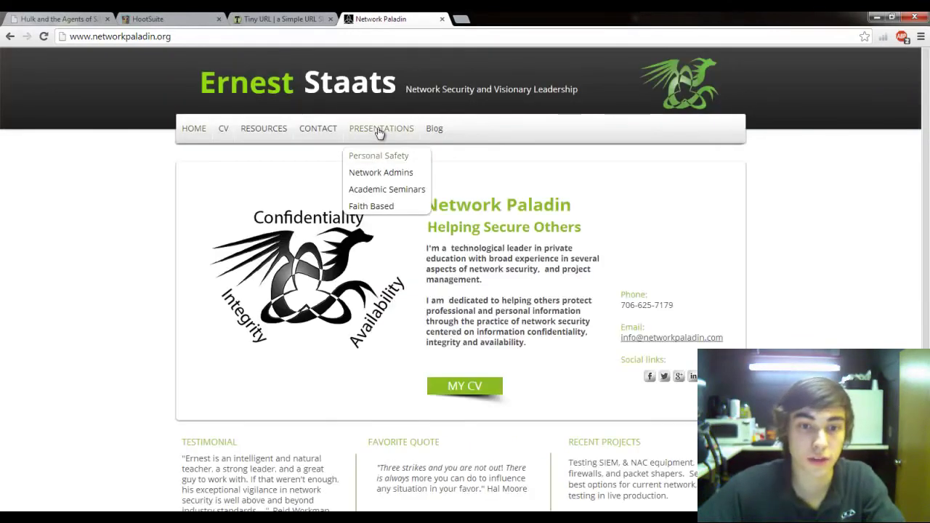
left_click(388, 205)
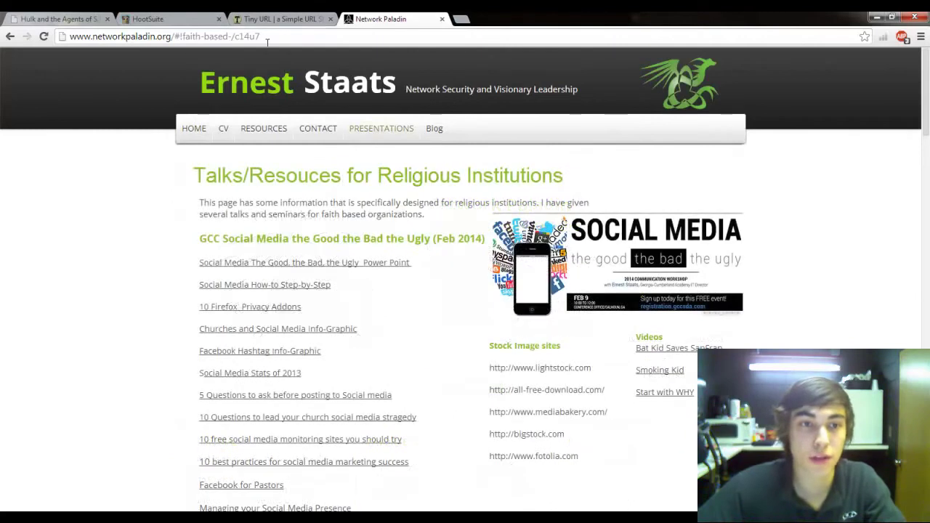
right_click(266, 36)
left_click(289, 80)
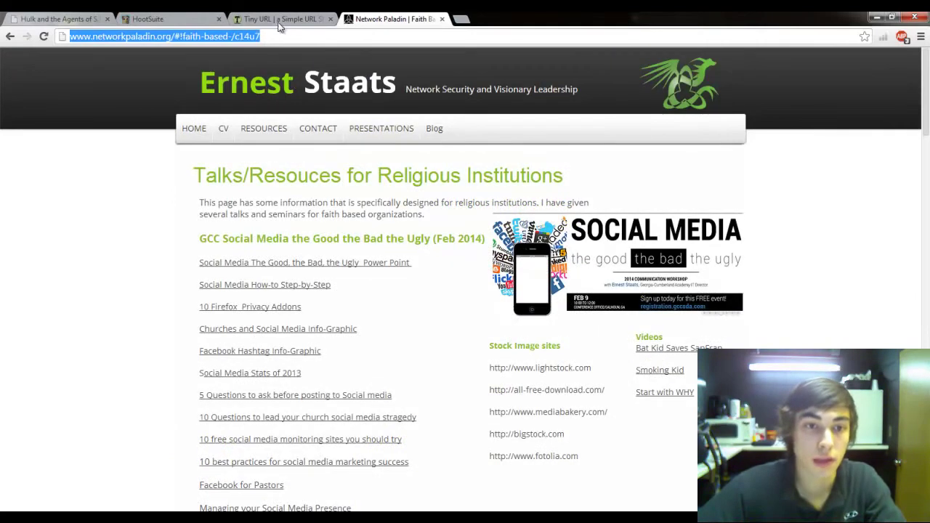
left_click(280, 19)
right_click(314, 176)
left_click(342, 244)
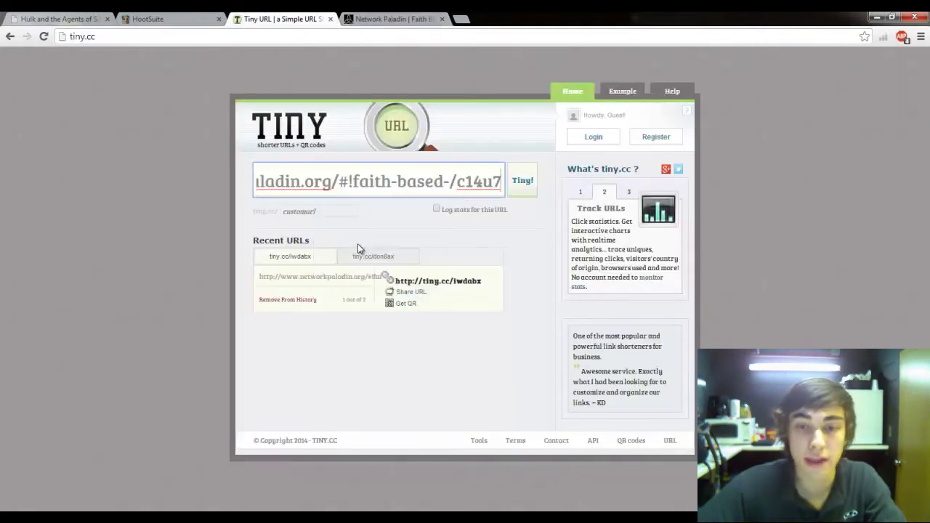
Step: Shorten the address to tiny.cc/3meabx, copy that short link, and return to HootSuite's message box
left_click(532, 185)
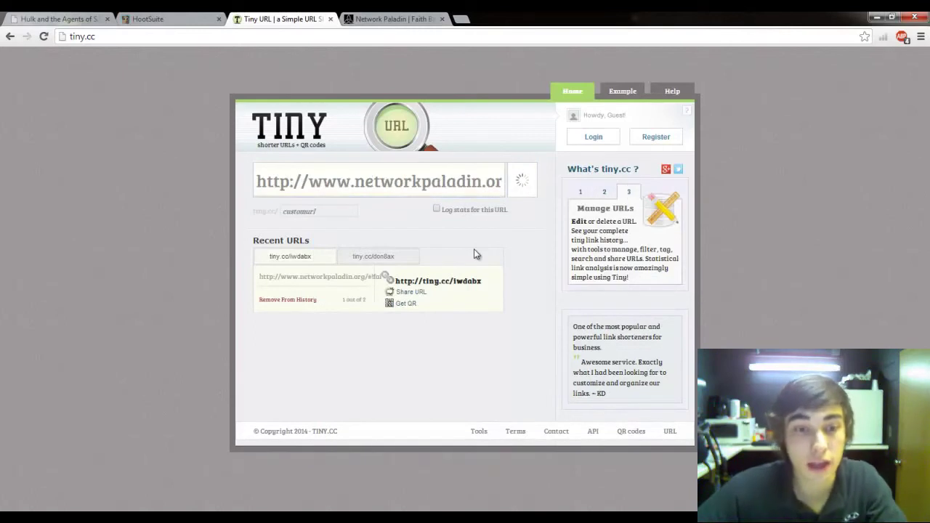
left_click(456, 281)
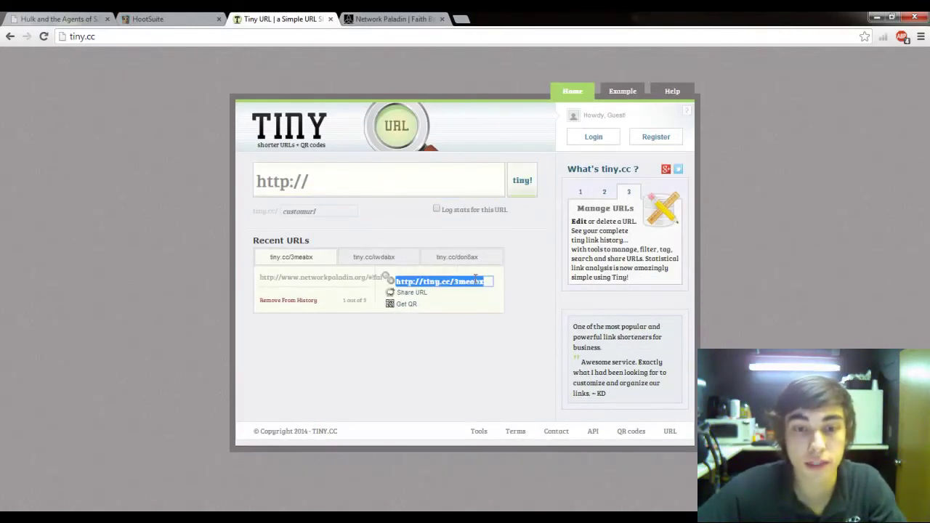
left_click(476, 281)
left_click_drag(486, 281, 386, 278)
right_click(415, 279)
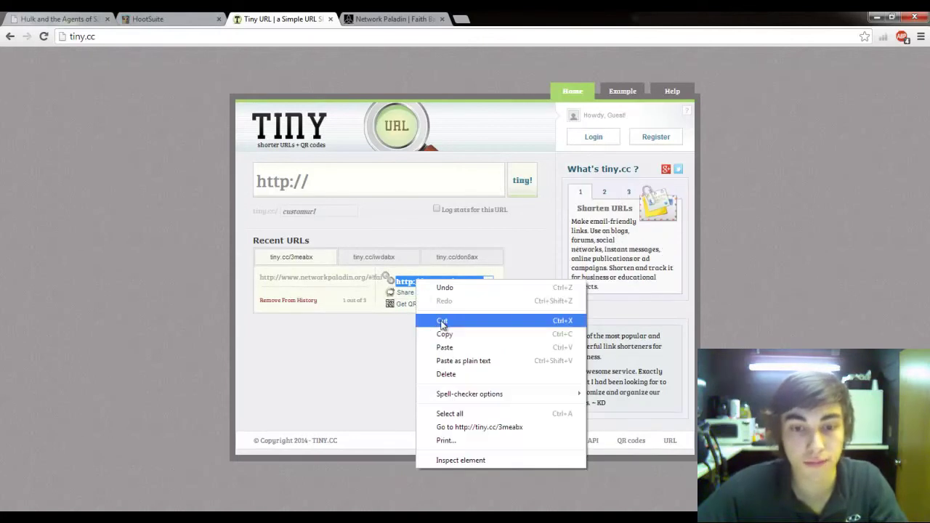
left_click(444, 336)
left_click(160, 19)
right_click(171, 76)
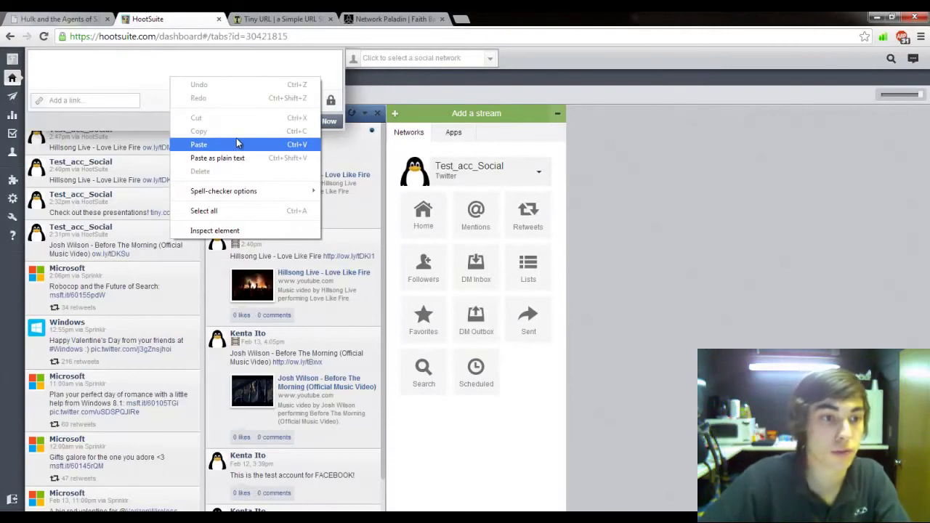
Step: Send 'check out these presentations!' plus the pasted tiny.cc/3meabx link to the Twitter profile now
left_click(91, 71)
type("ck")
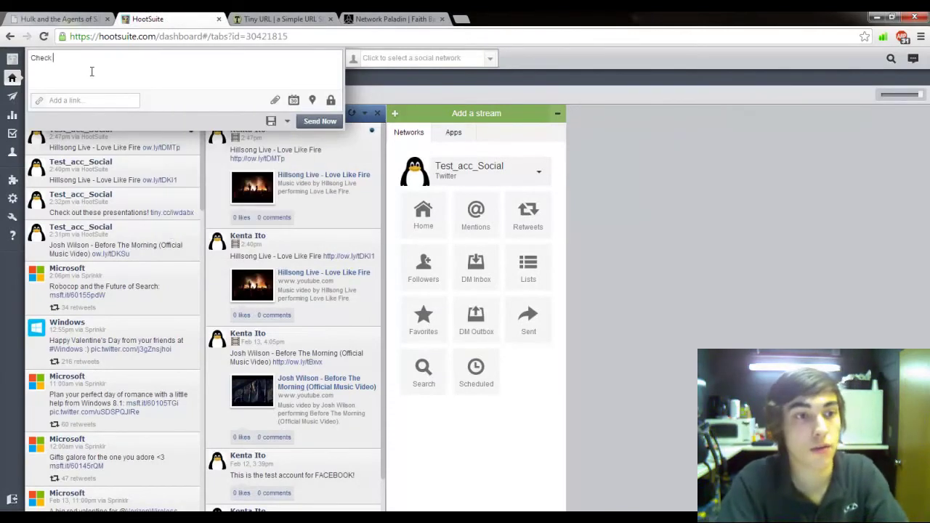
type("heck out these presentations!")
key("ctrl+v")
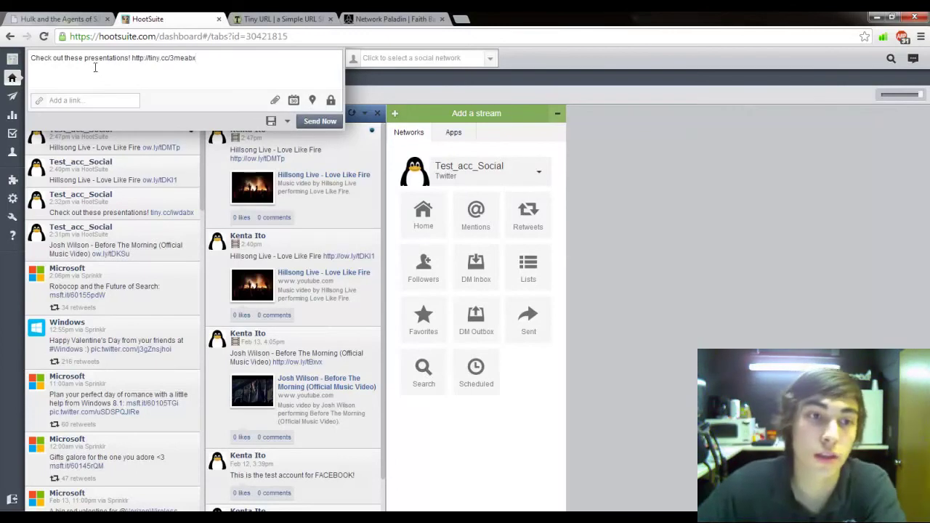
left_click_drag(214, 82, 3, 43)
left_click(419, 61)
left_click(480, 77)
left_click(312, 124)
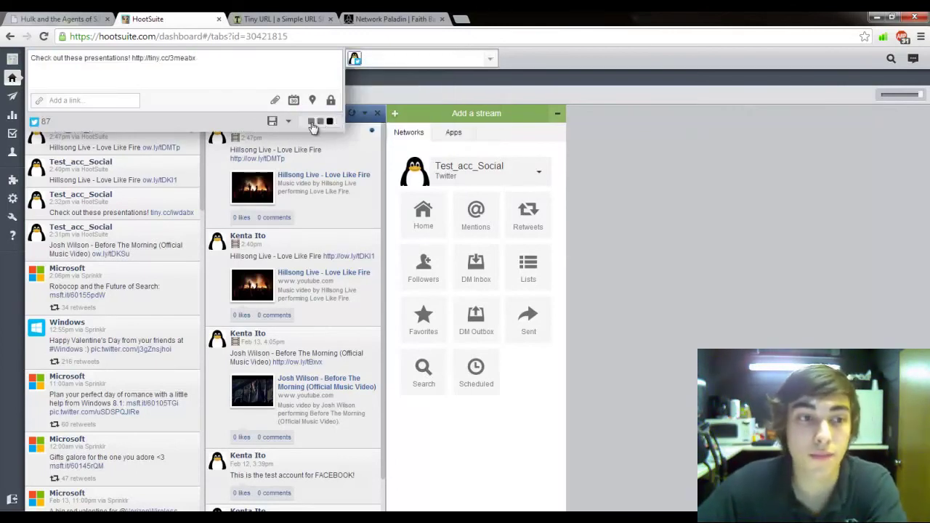